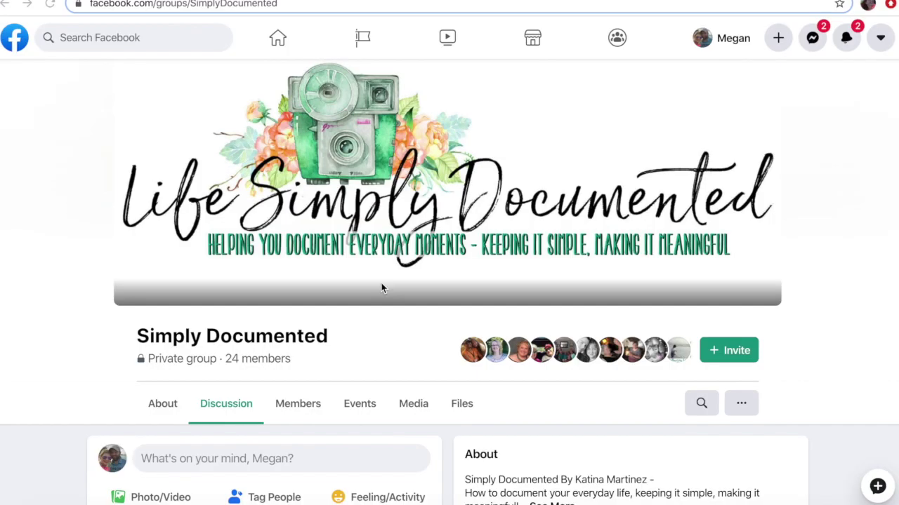
Open the Stories Of Home album from the group's Media albums
scroll(381, 287, "down", 1)
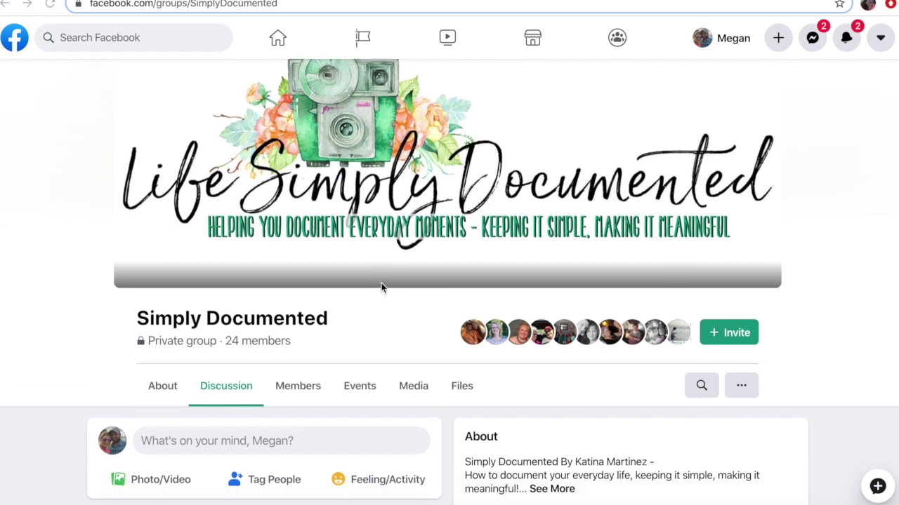
scroll(381, 288, "down", 5)
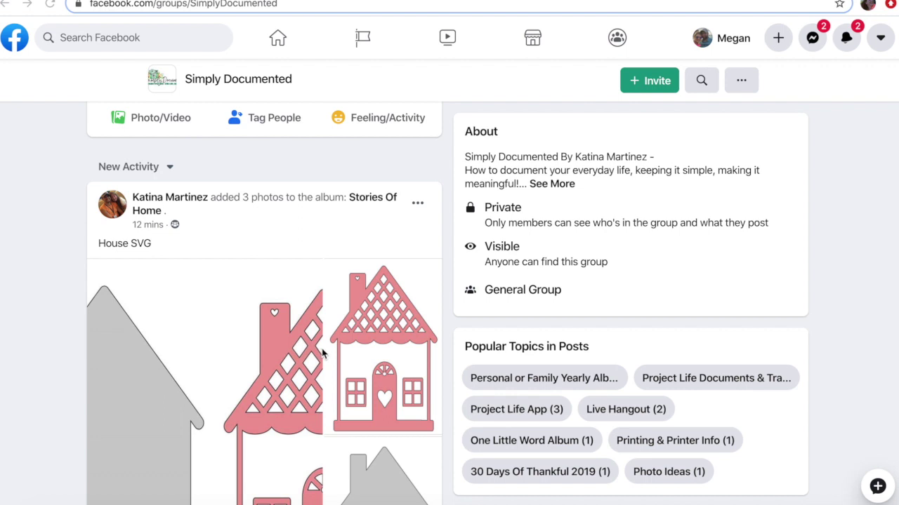
scroll(321, 353, "down", 1)
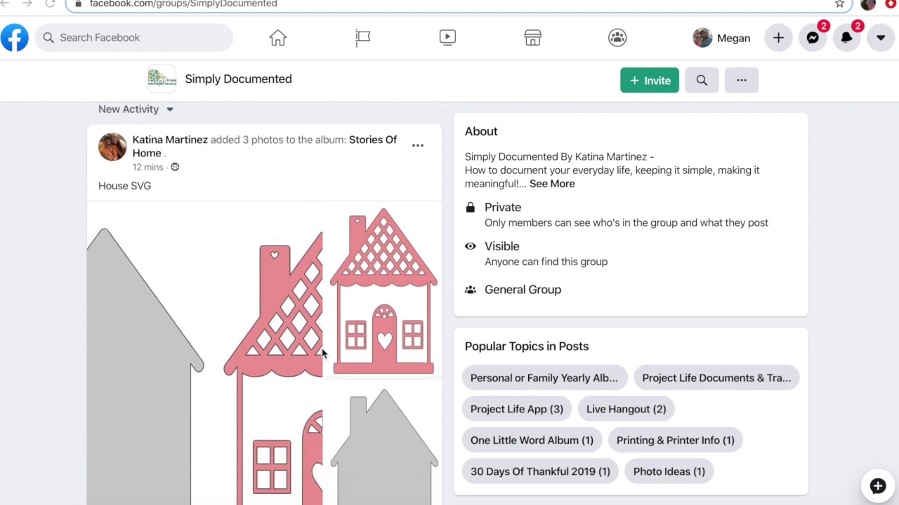
scroll(322, 353, "down", 2)
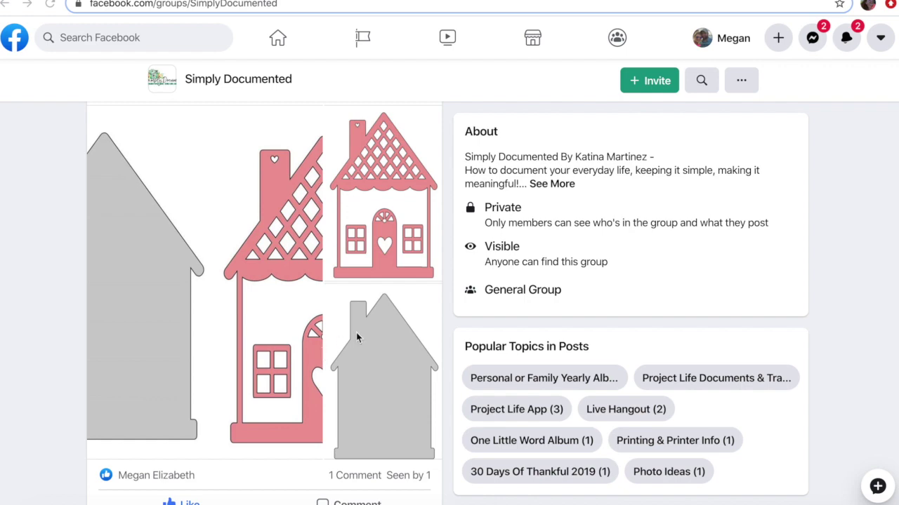
scroll(357, 338, "up", 2)
scroll(357, 337, "down", 3)
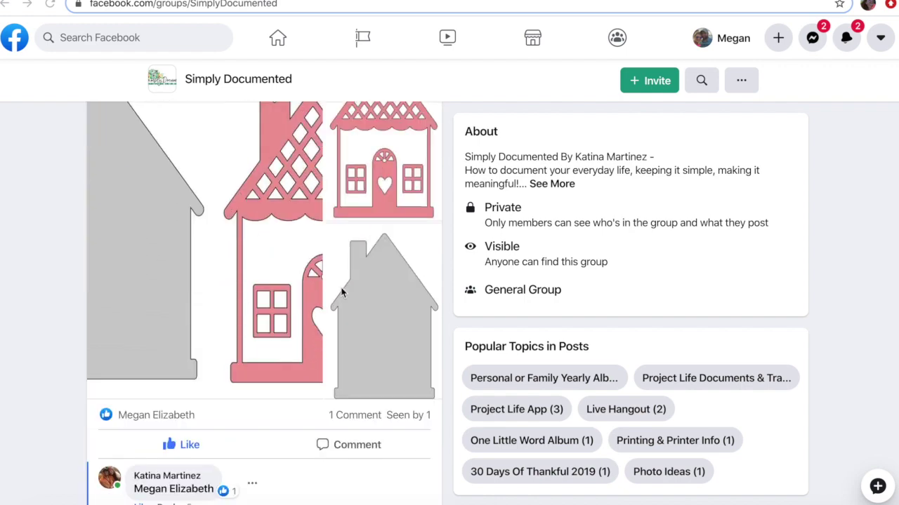
scroll(342, 292, "up", 2)
scroll(342, 293, "up", 5)
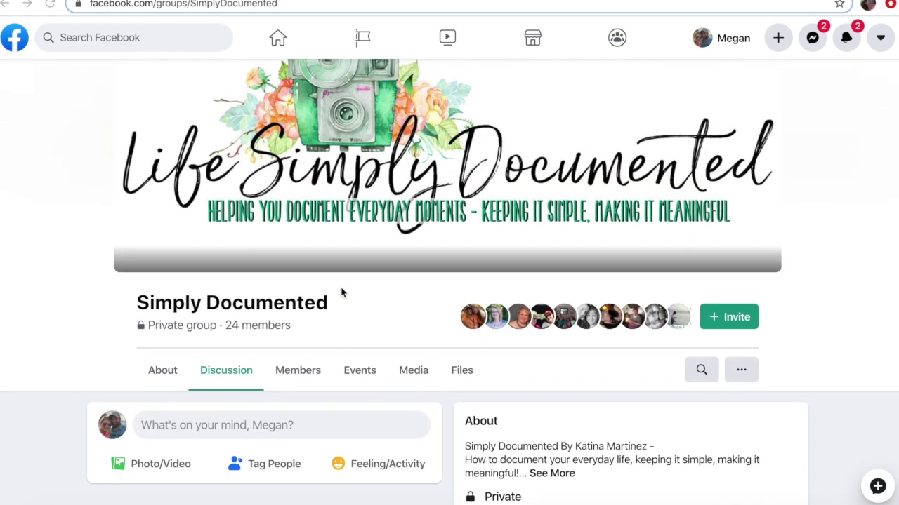
scroll(357, 403, "down", 1)
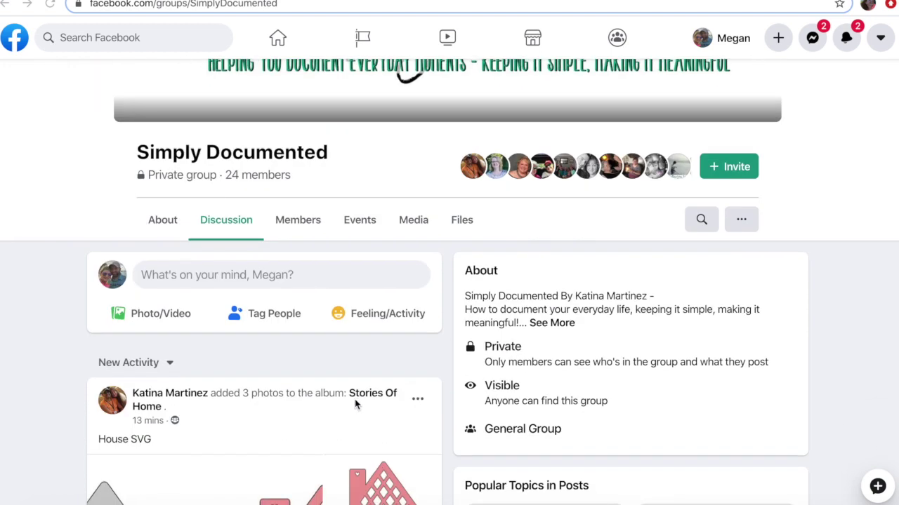
left_click(417, 225)
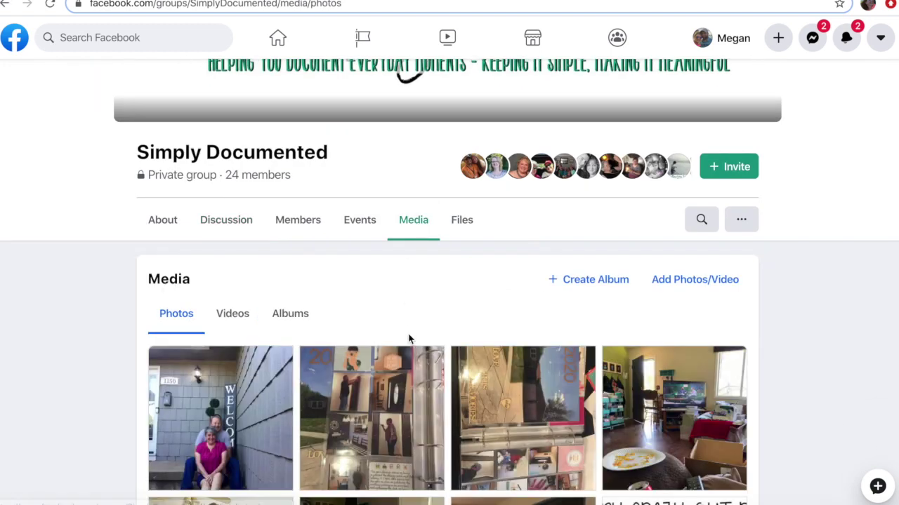
left_click(290, 315)
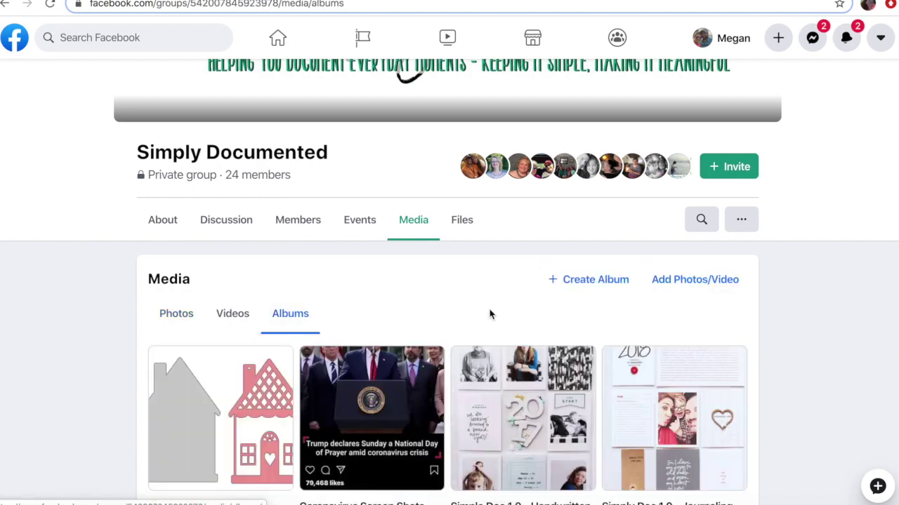
scroll(490, 314, "down", 3)
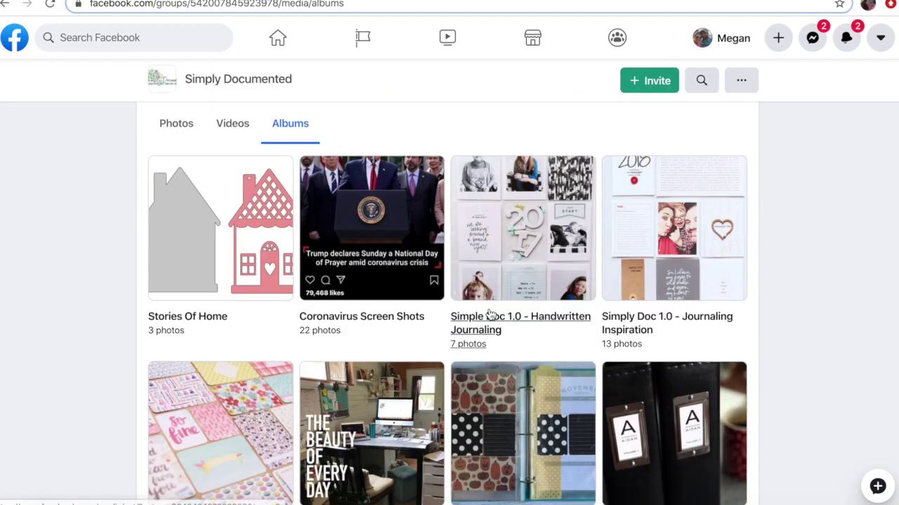
left_click(223, 279)
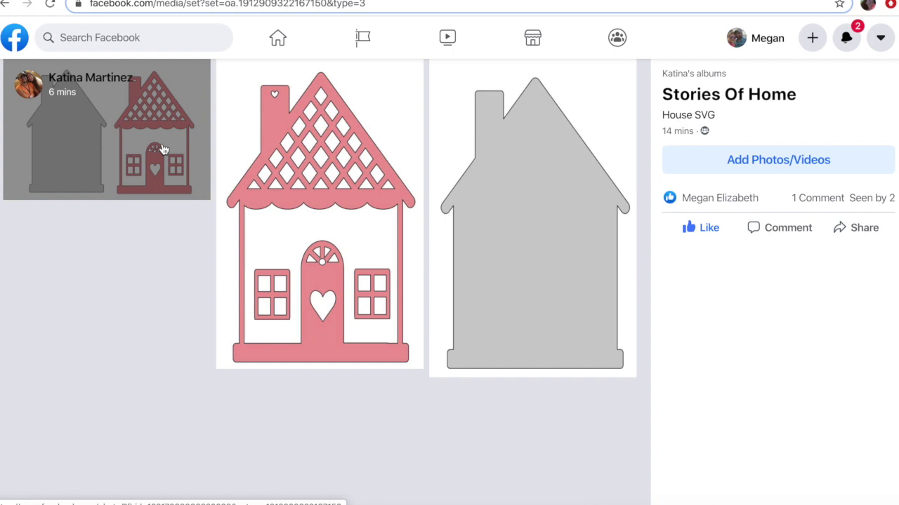
Save the full-size two-house photo as Stories of Home.jpg, then bring up Cricut Design Space
left_click(162, 148)
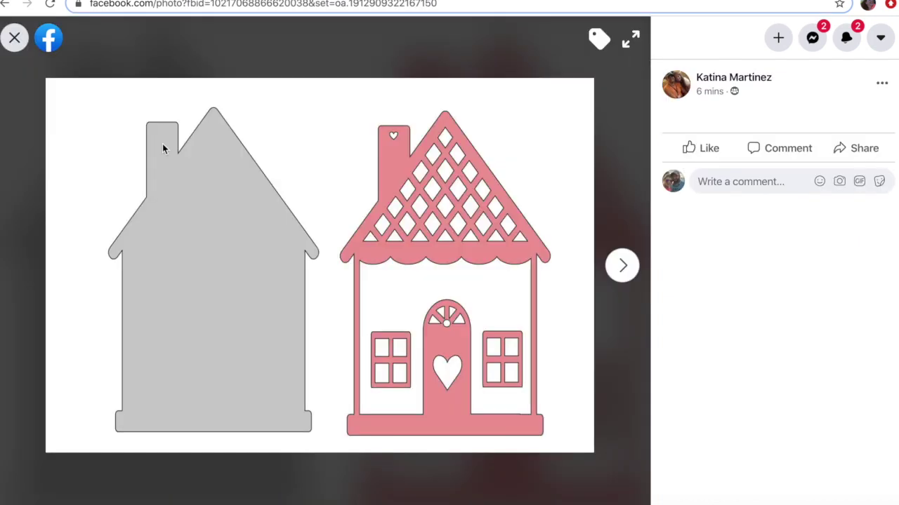
right_click(475, 276)
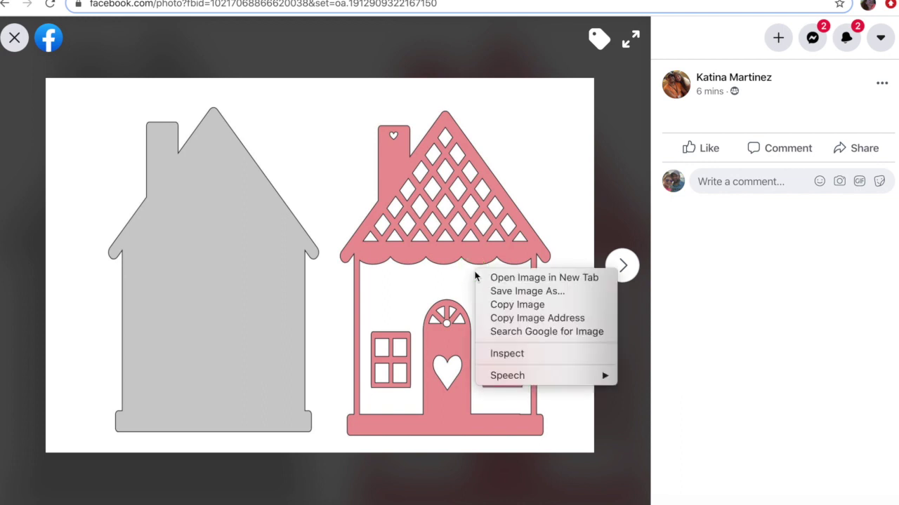
left_click(505, 294)
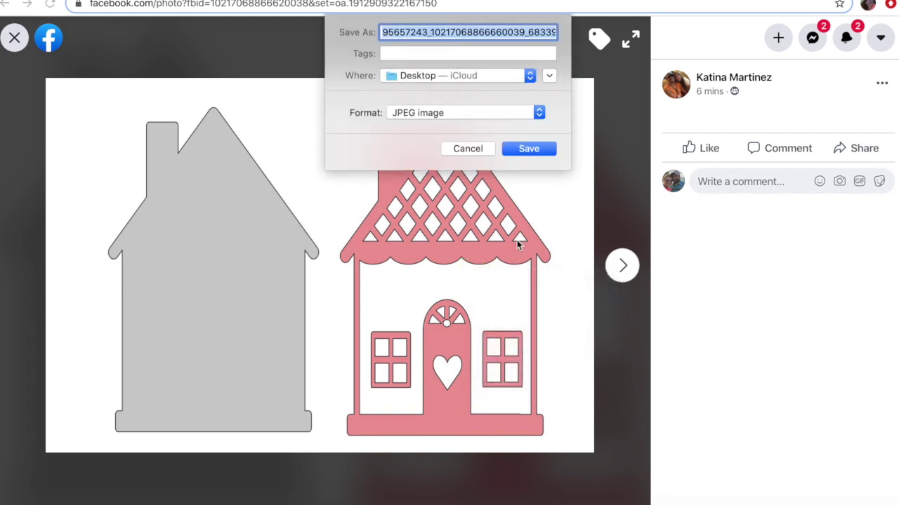
type("Stoires of")
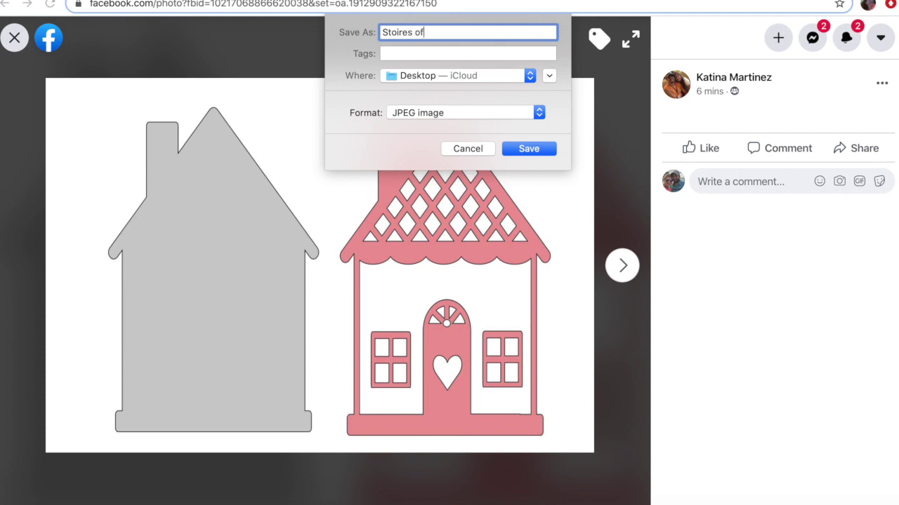
key("BackSpace")
key("BackSpace")
key("BackSpace")
key("BackSpace")
key("BackSpace")
key("BackSpace")
key("BackSpace")
type("ries of Home")
left_click(522, 149)
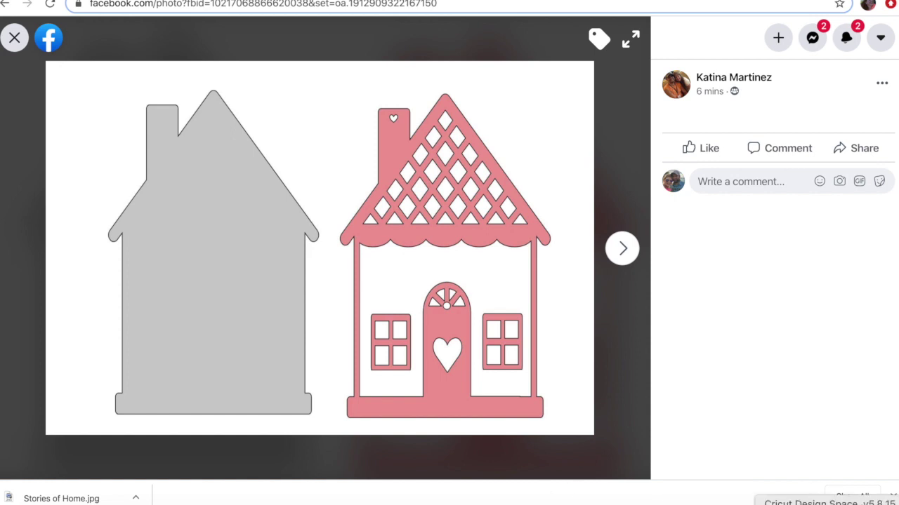
left_click(828, 504)
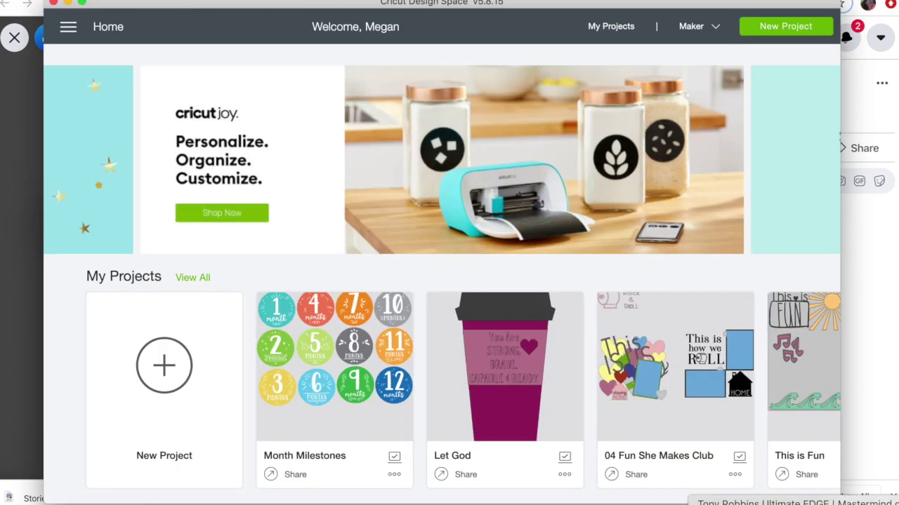
mouse_move(669, 323)
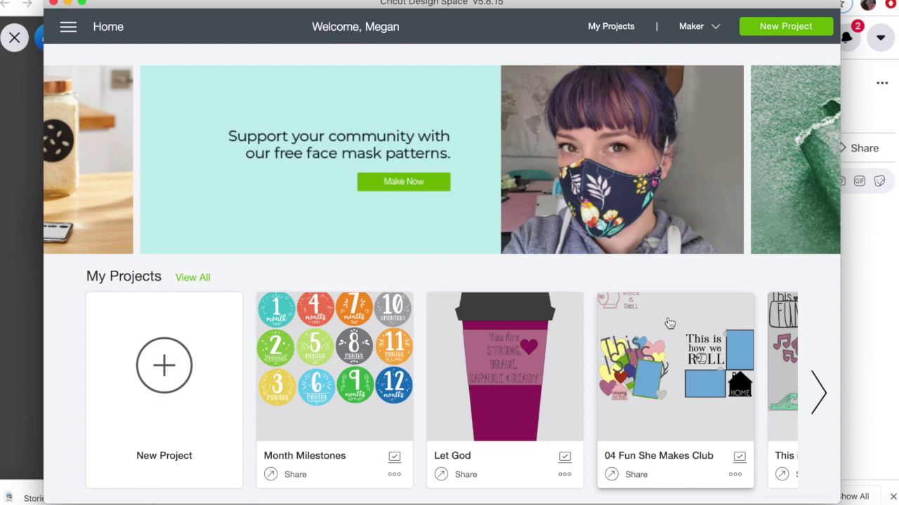
Start a new blank project and open its Upload Image page
left_click(175, 362)
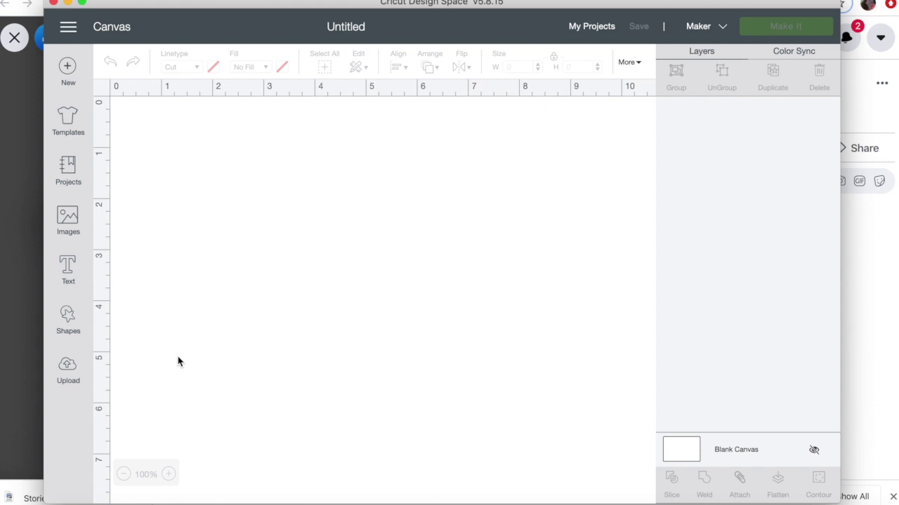
left_click(69, 371)
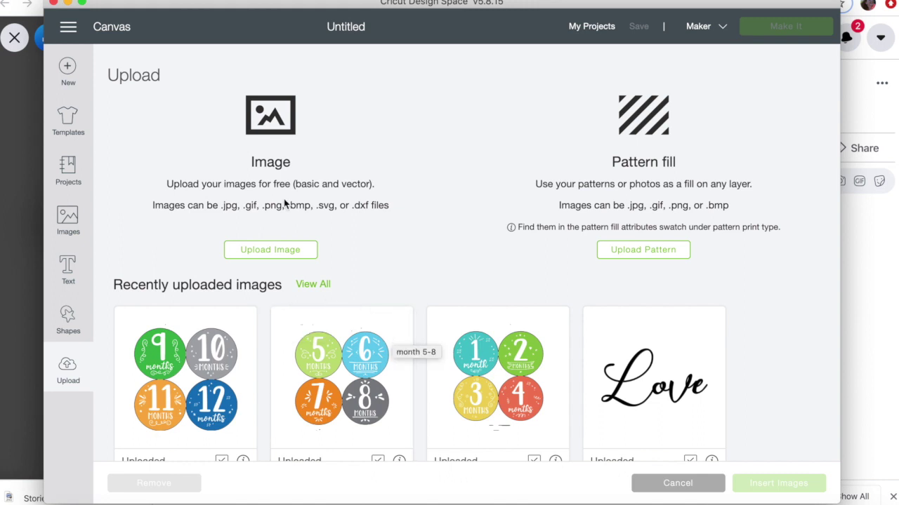
left_click(262, 252)
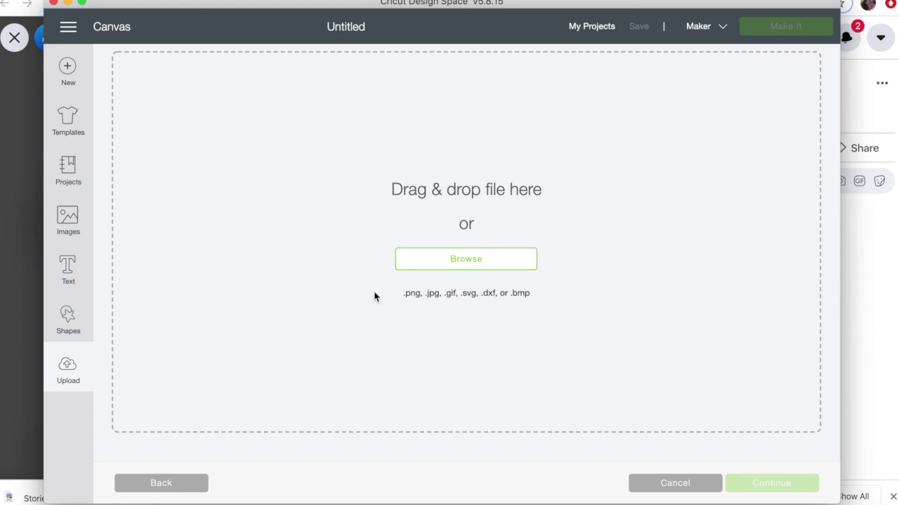
mouse_move(74, 500)
left_mouse_down()
mouse_move(51, 466)
mouse_move(659, 354)
mouse_move(505, 473)
mouse_move(381, 496)
mouse_move(84, 504)
left_mouse_up()
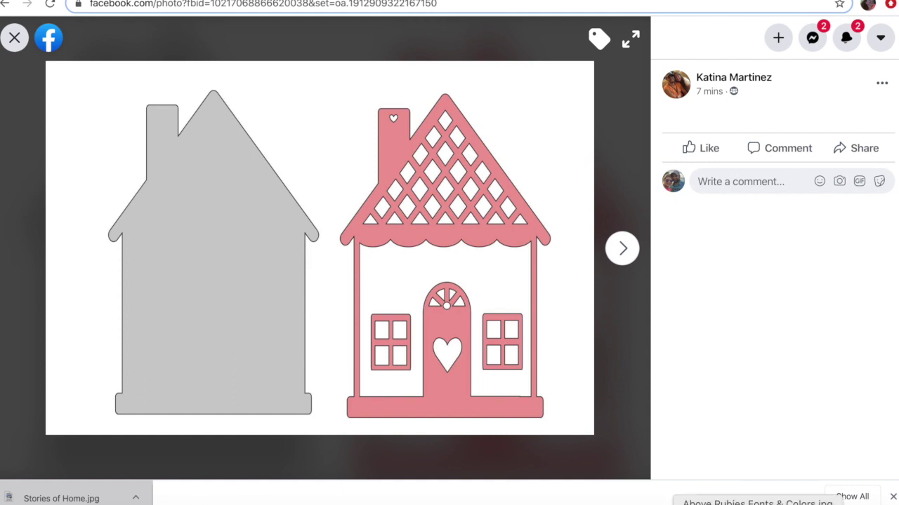
left_click(591, 504)
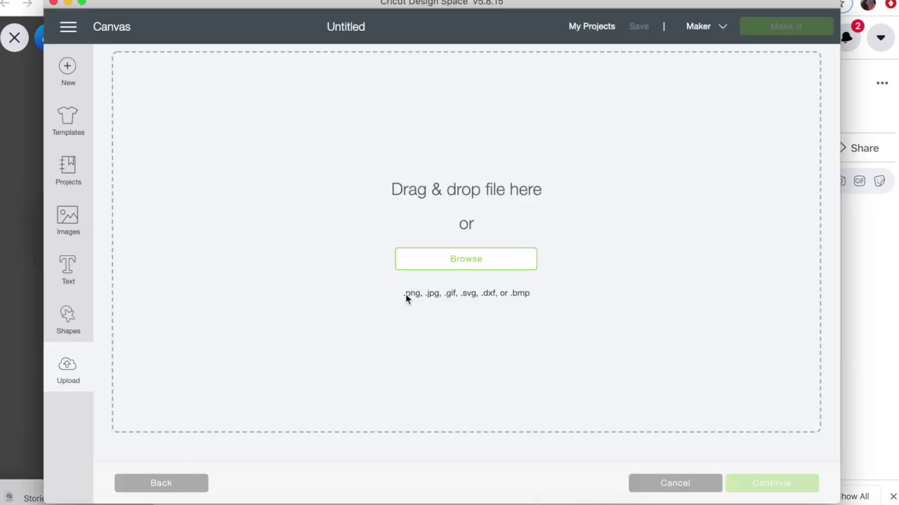
Upload Stories of Home.jpg from the Desktop as a Moderately complex image
left_click(449, 262)
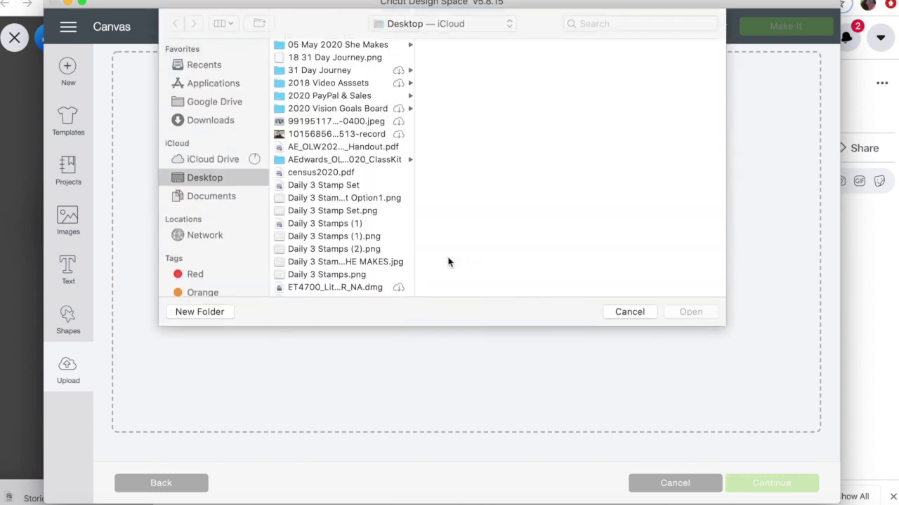
scroll(326, 179, "down", 3)
scroll(326, 179, "down", 5)
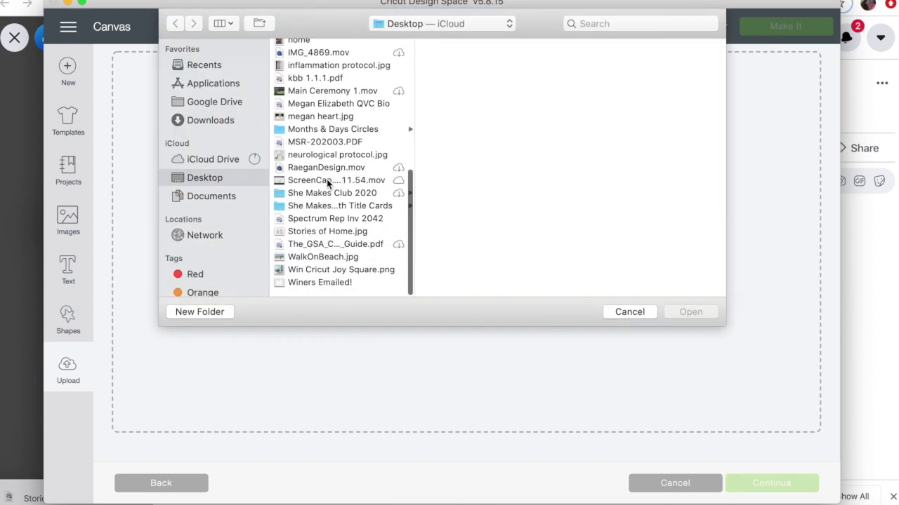
left_click(330, 238)
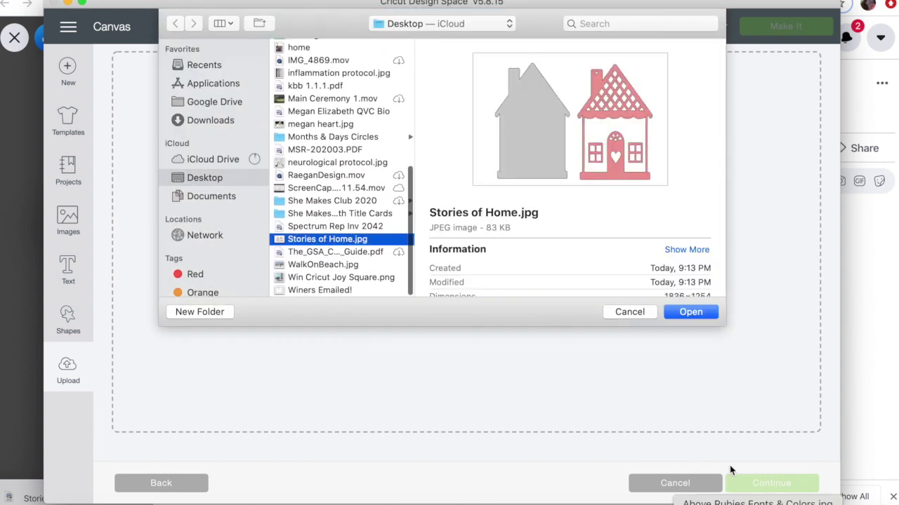
left_click(690, 312)
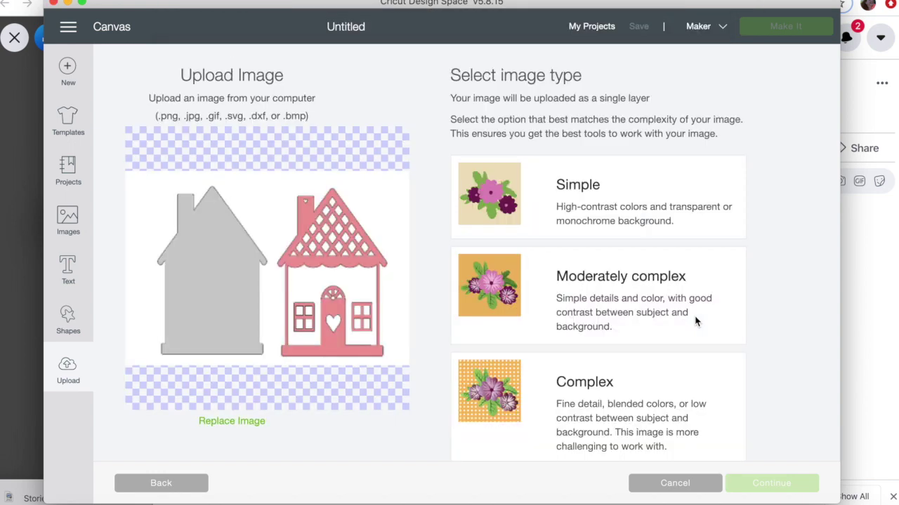
left_click(490, 305)
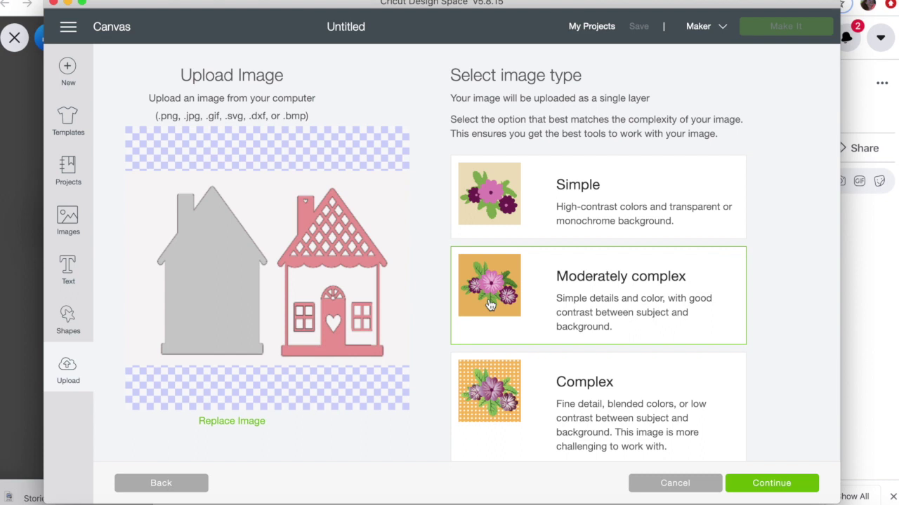
left_click(757, 492)
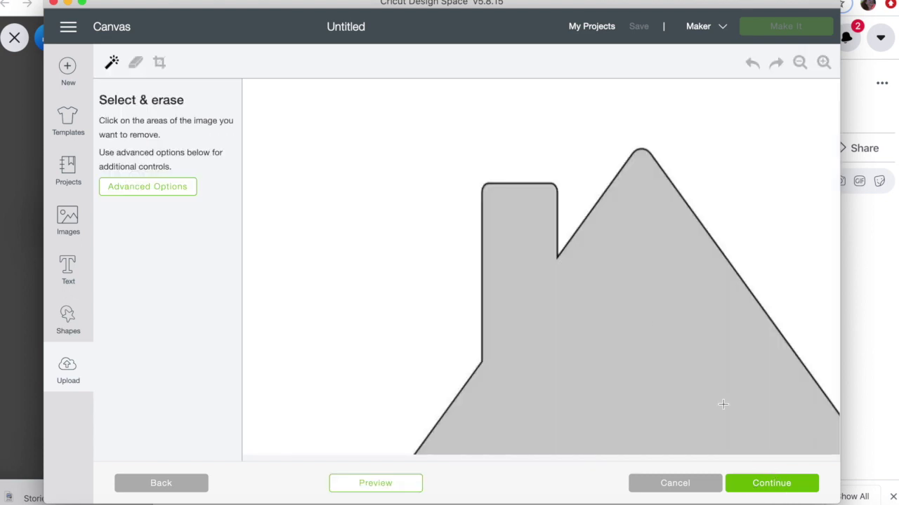
Erase the white background, roof-lattice diamonds and chimney heart, undoing the accidental pink-house erase
left_click(800, 63)
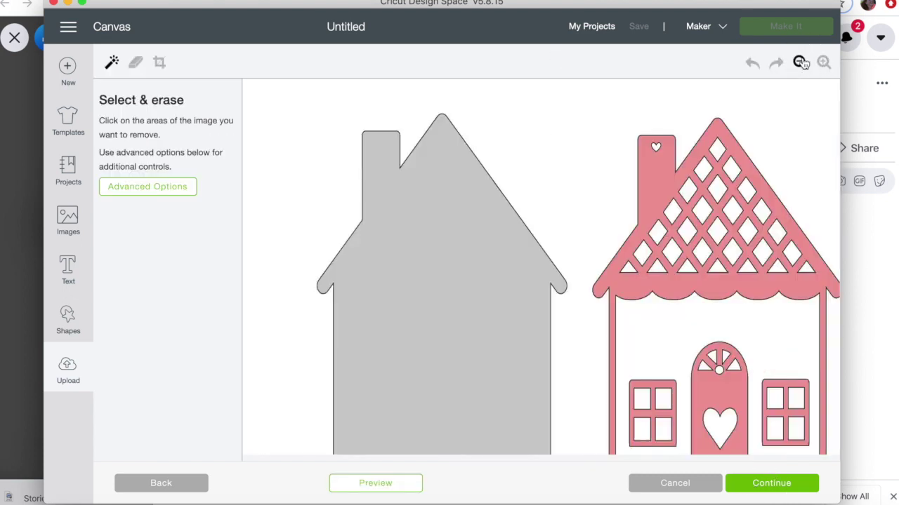
left_click(561, 140)
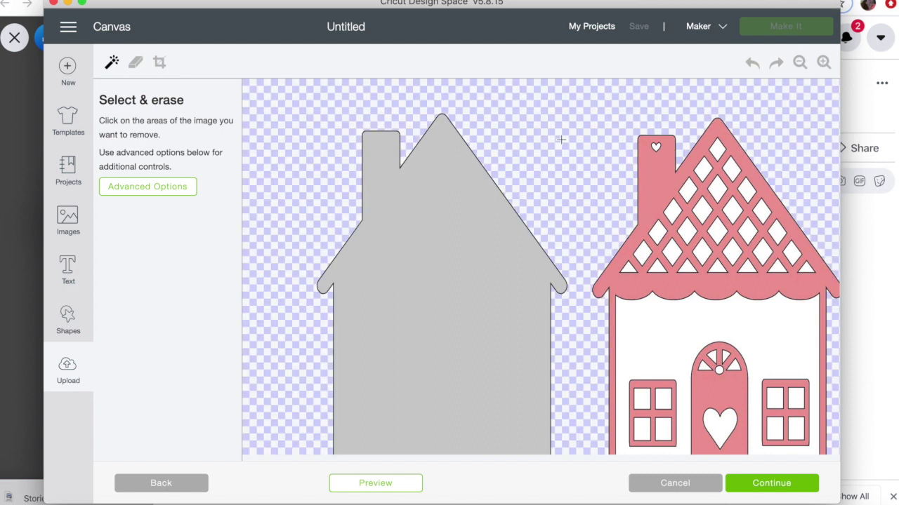
left_click(660, 340)
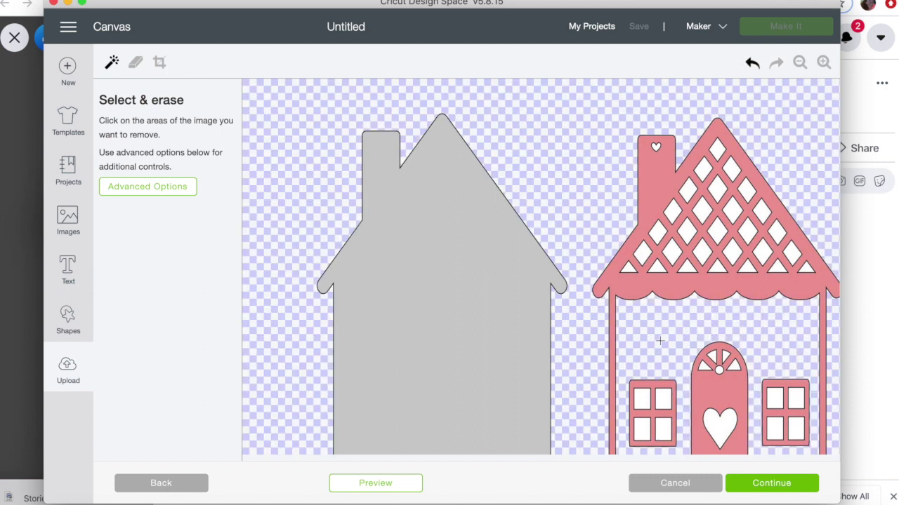
left_click(646, 256)
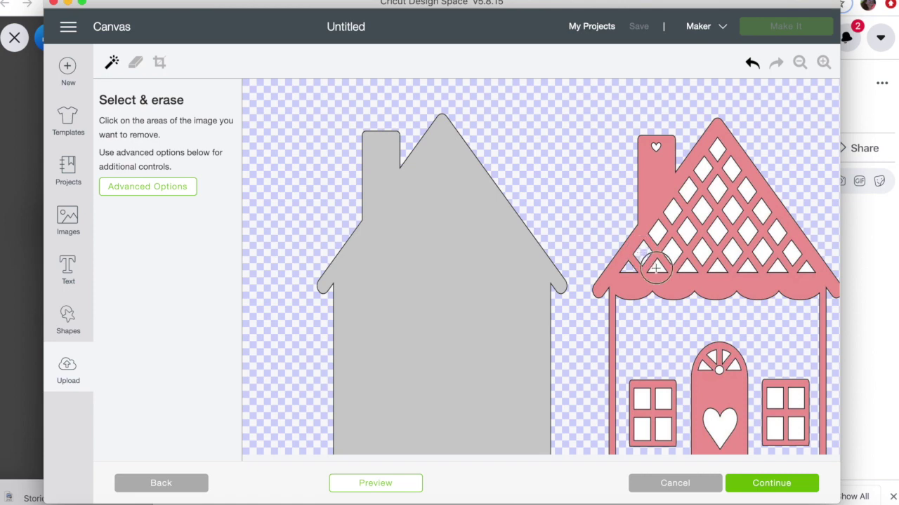
left_click(657, 231)
left_click(656, 147)
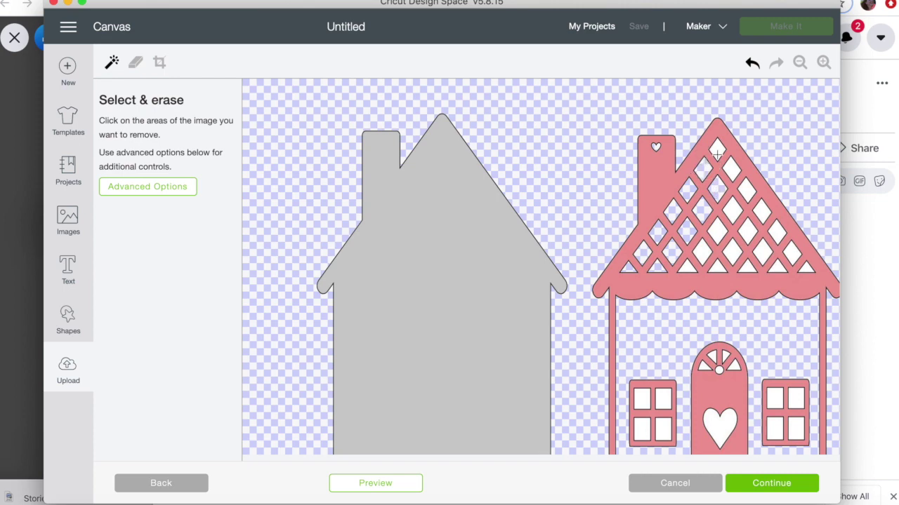
left_click(738, 197)
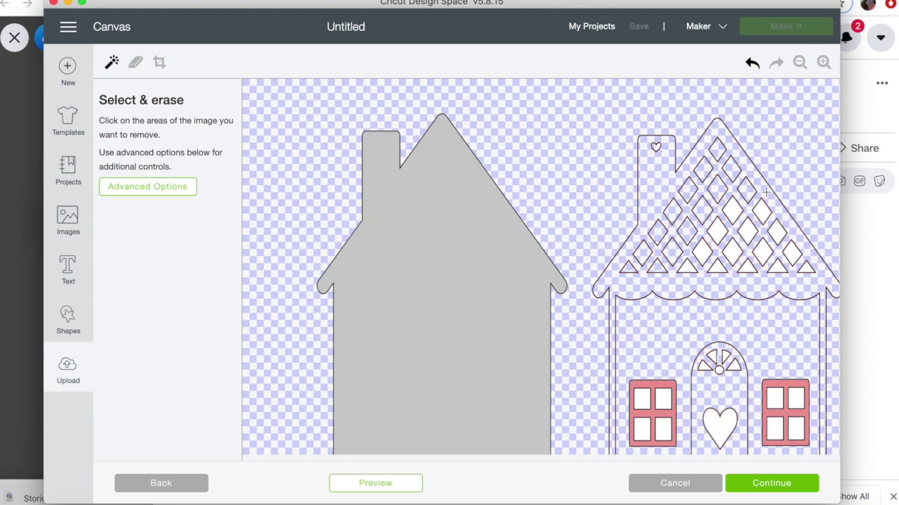
left_click(752, 62)
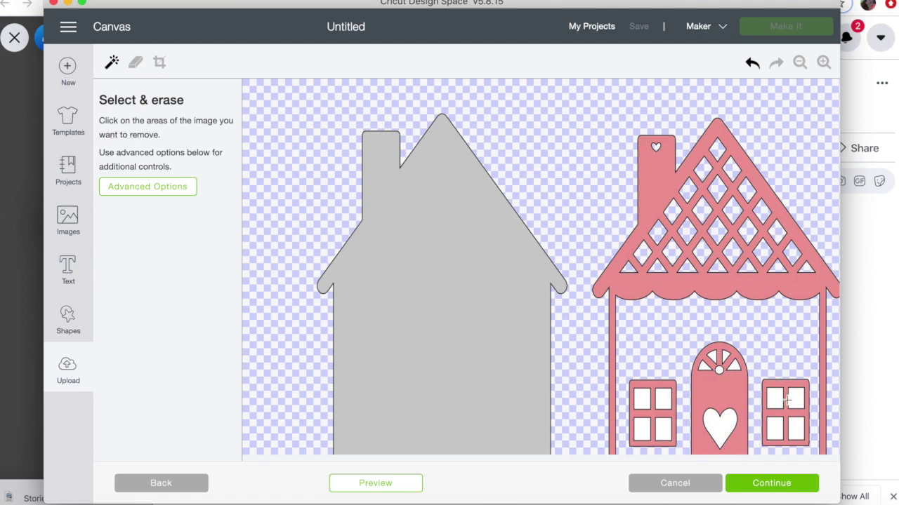
Erase the white window panes and the door heart, then continue to naming
left_click(796, 398)
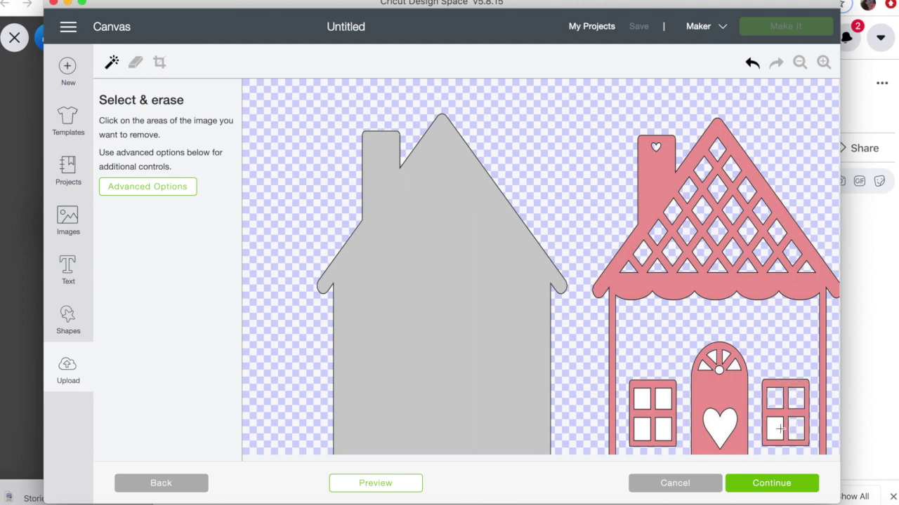
left_click(719, 424)
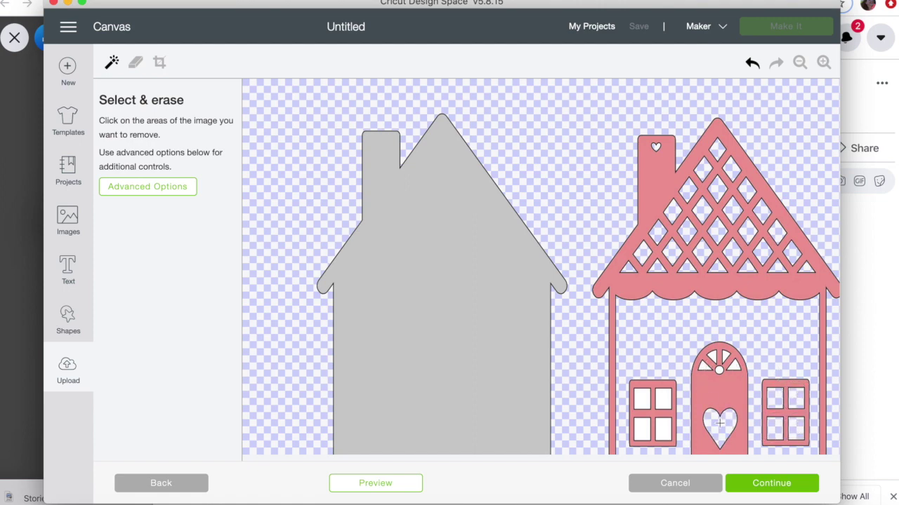
left_click(662, 399)
left_click(641, 399)
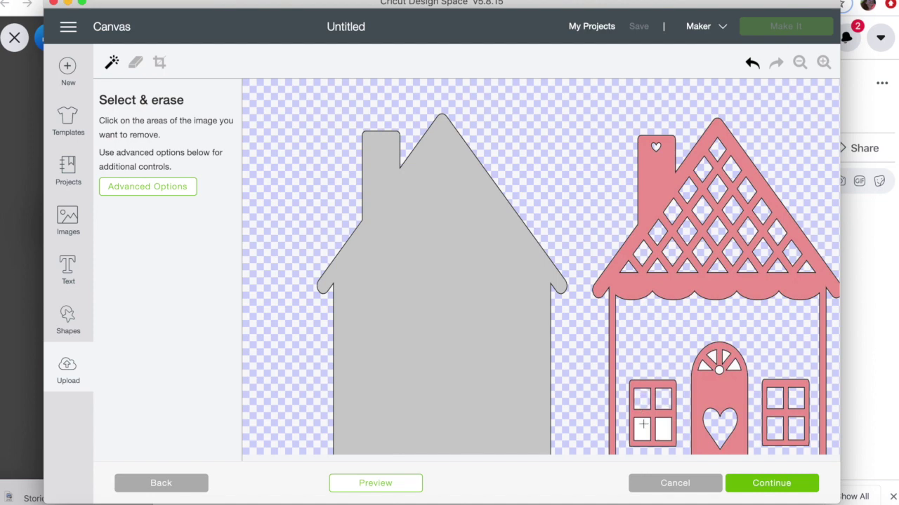
left_click(642, 430)
left_click(663, 429)
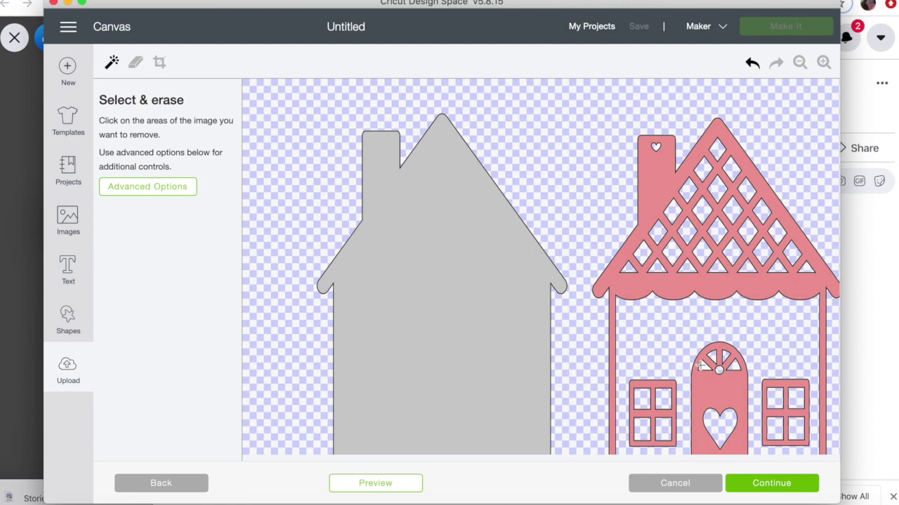
scroll(749, 301, "down", 2)
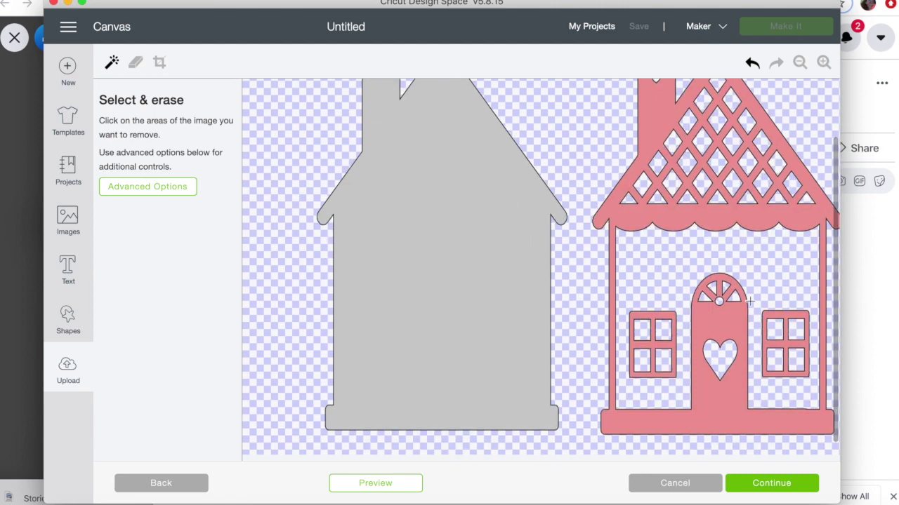
left_click(773, 484)
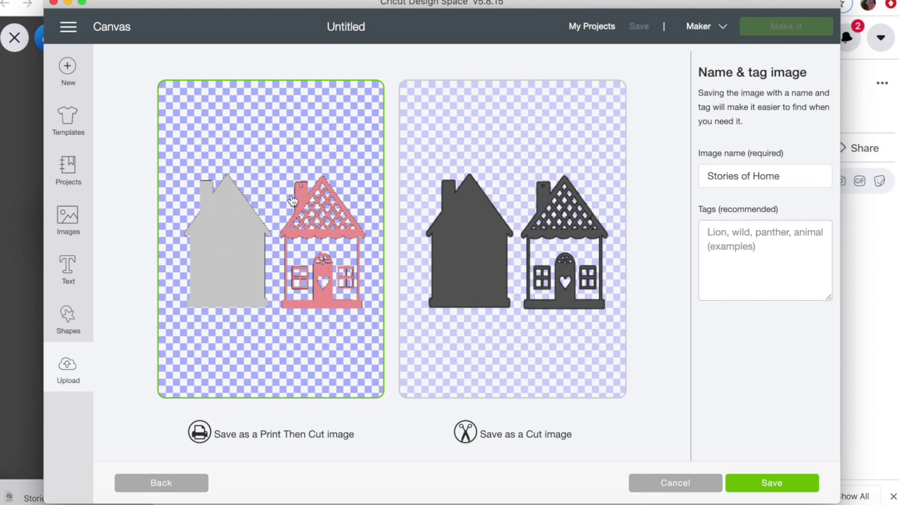
Save the Stories of Home graphic as a Cut image and upload it
left_click(593, 269)
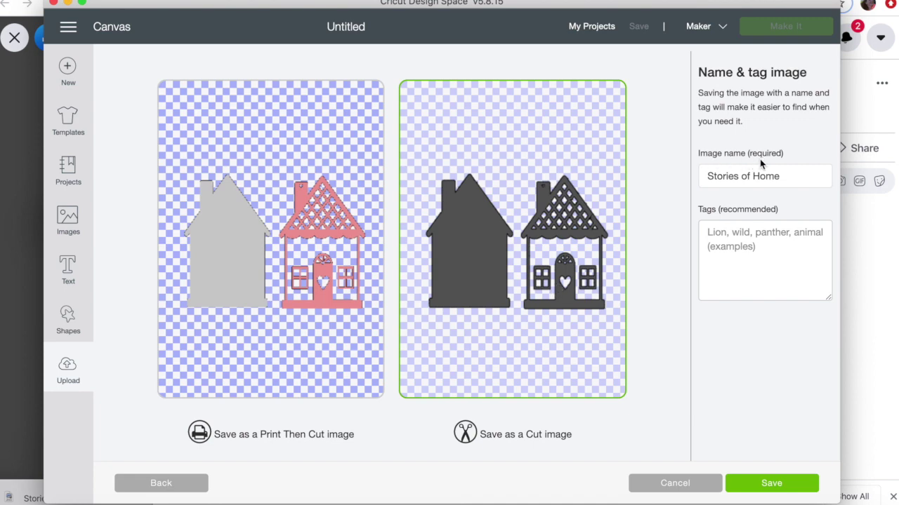
left_click(770, 484)
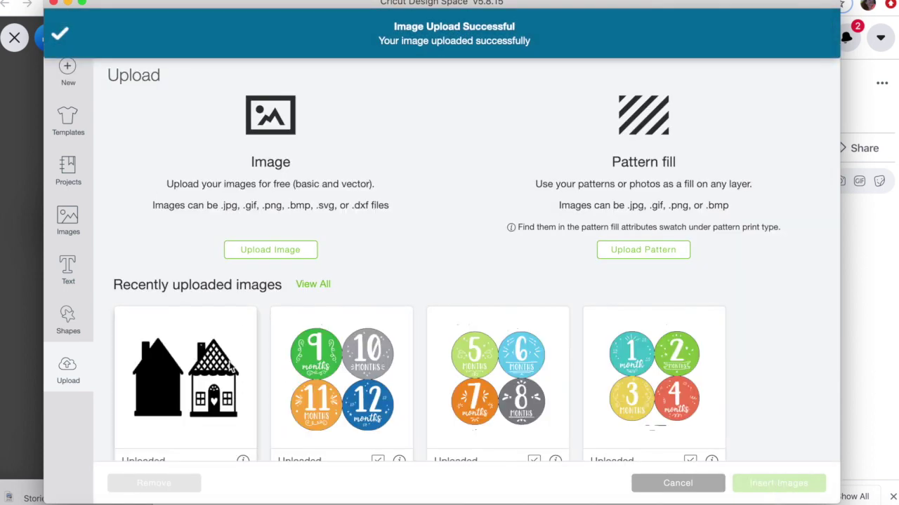
Insert the uploaded Stories of Home image and move it up and left on the canvas
scroll(230, 351, "down", 3)
left_click(171, 274)
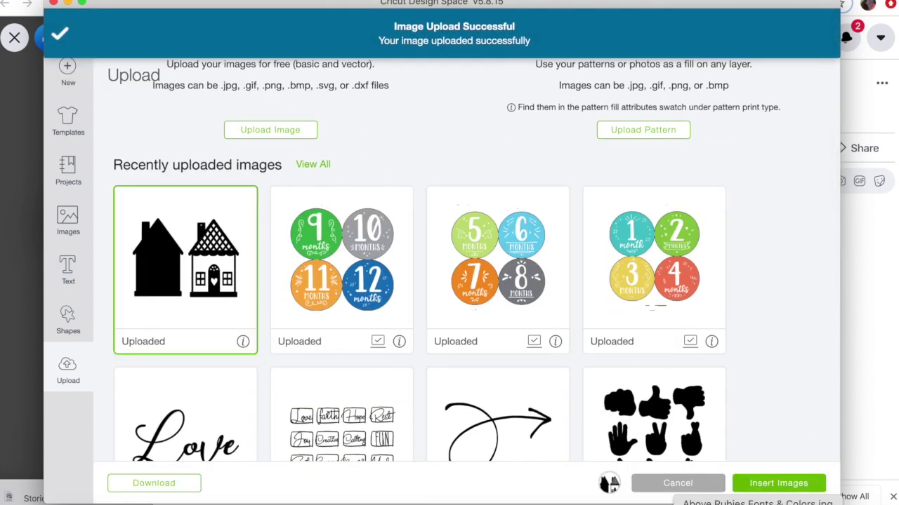
left_click(774, 485)
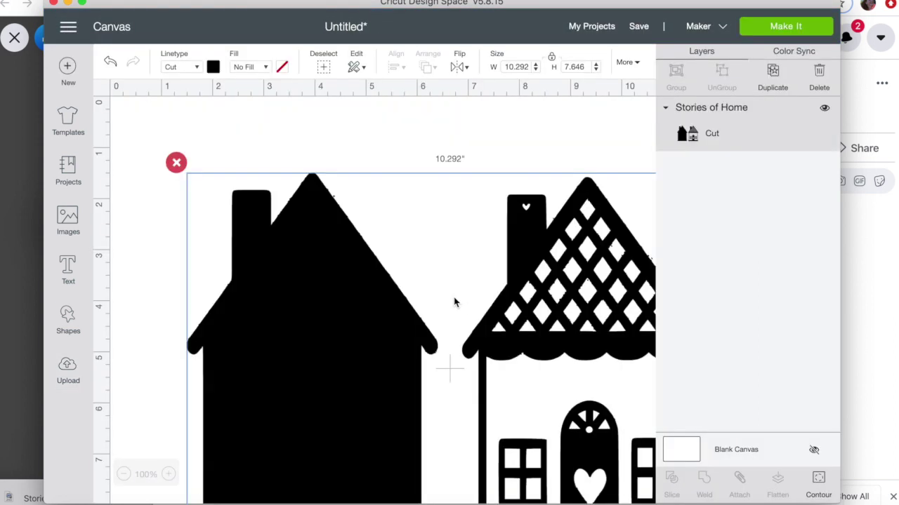
left_click(380, 312)
right_click(379, 312)
left_click_drag(331, 311, 281, 271)
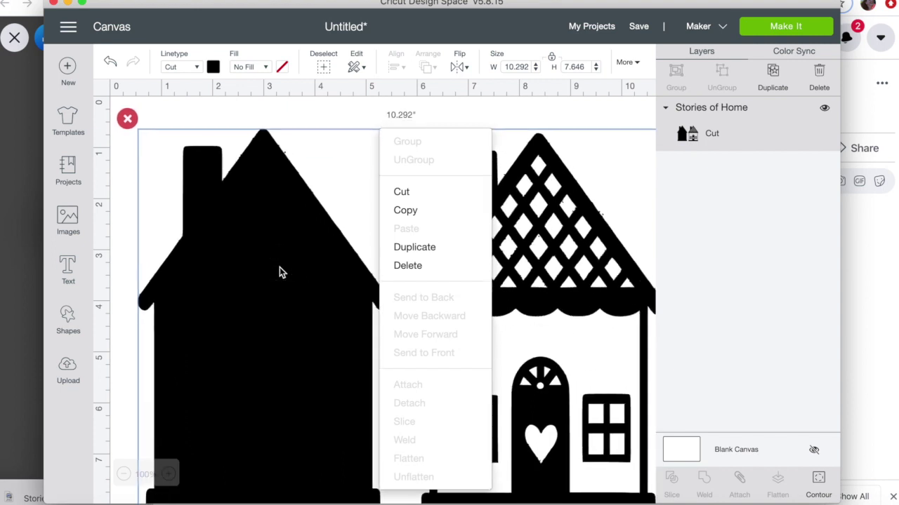
scroll(407, 242, "down", 5)
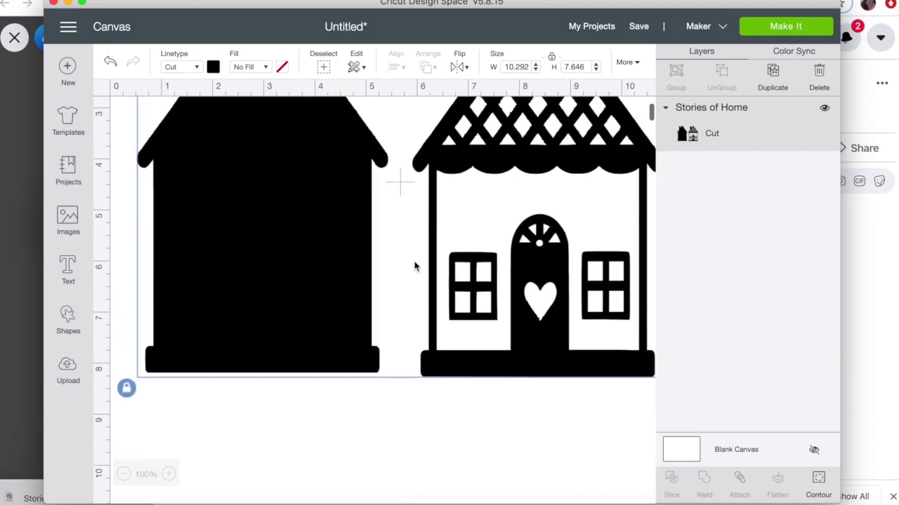
scroll(391, 246, "up", 3)
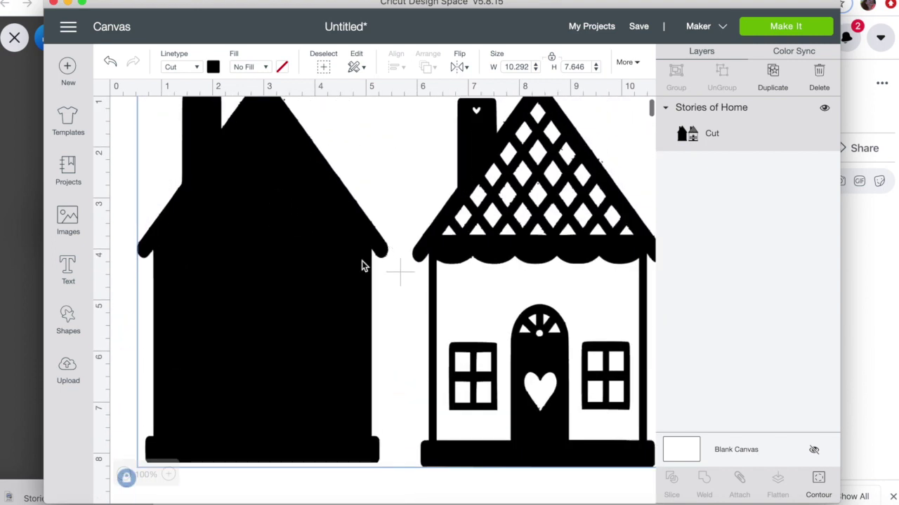
left_click(124, 475)
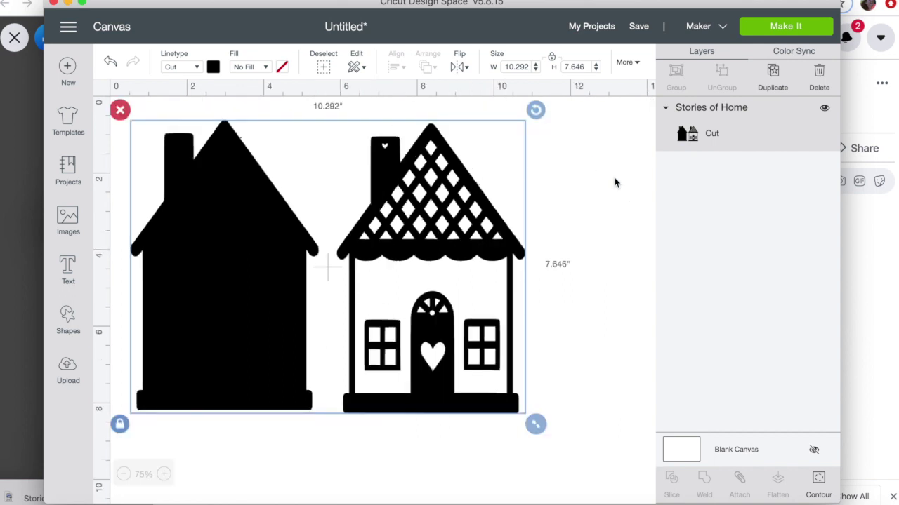
left_click(577, 275)
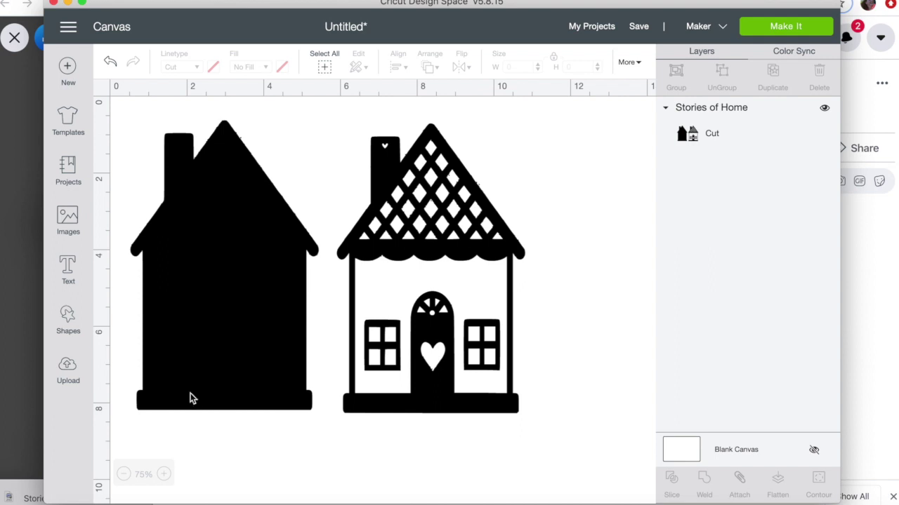
Stretch a new square into a 5.759 × 8.333 in rectangle over the patterned house, then select everything
left_click(67, 317)
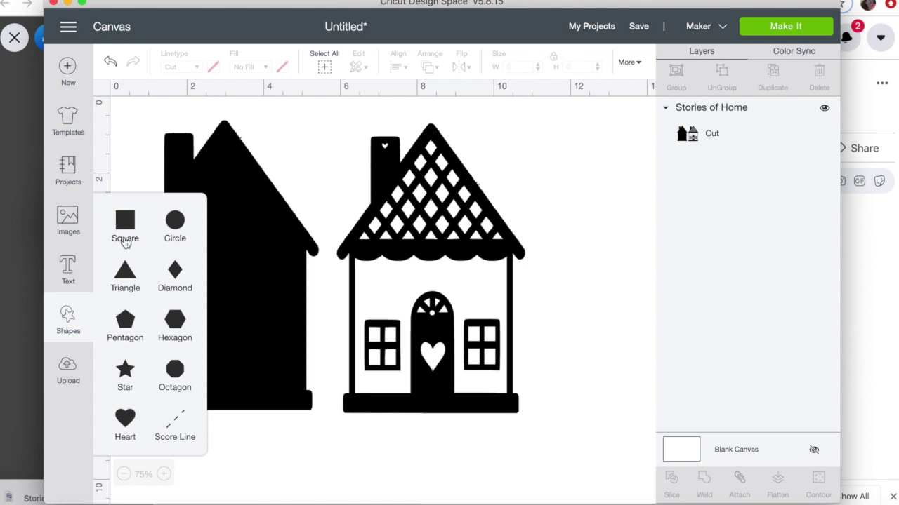
left_click(125, 239)
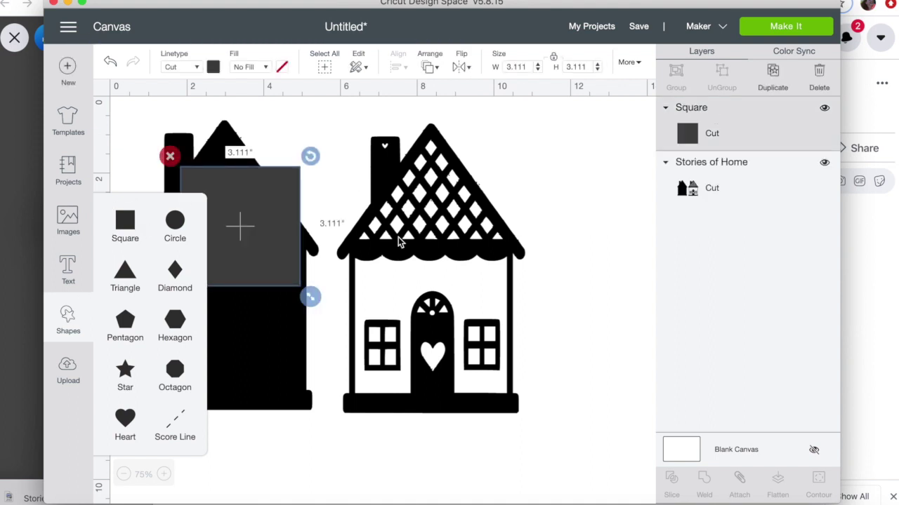
left_click_drag(252, 203, 393, 144)
left_click_drag(455, 238, 556, 439)
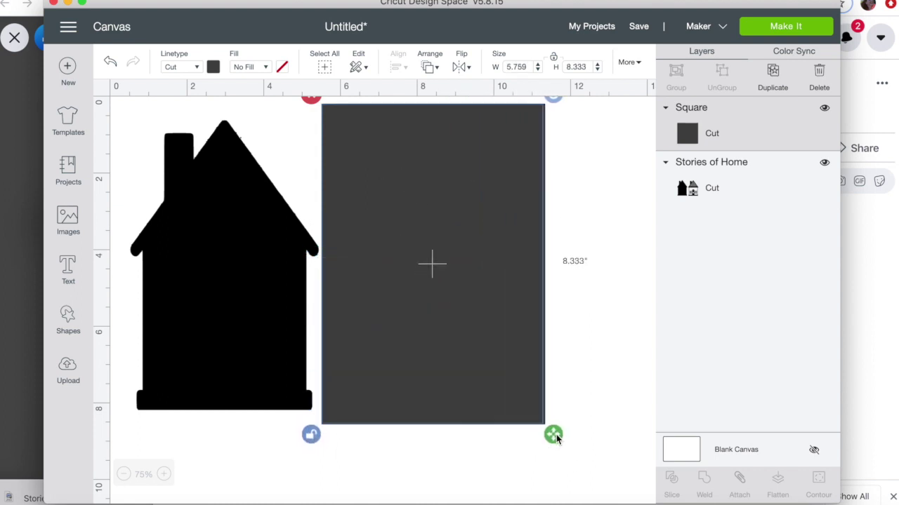
left_click(657, 436)
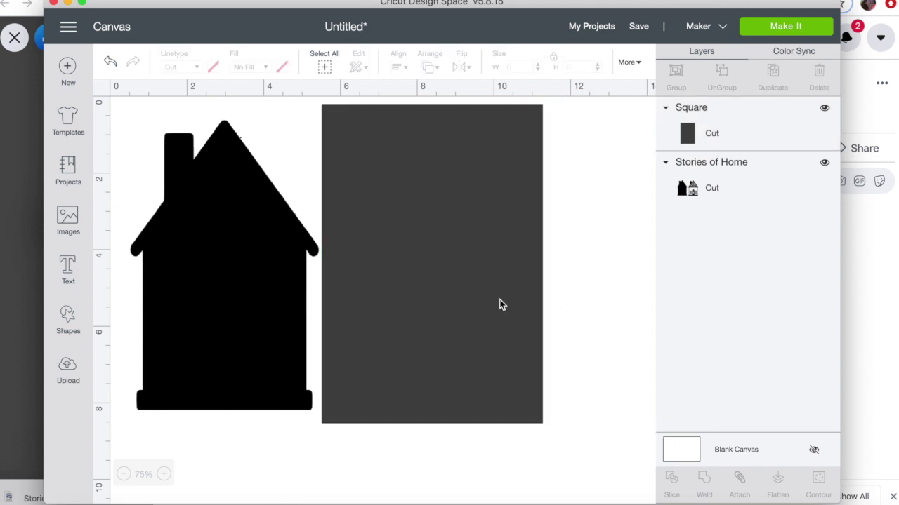
left_click_drag(587, 459, 445, 316)
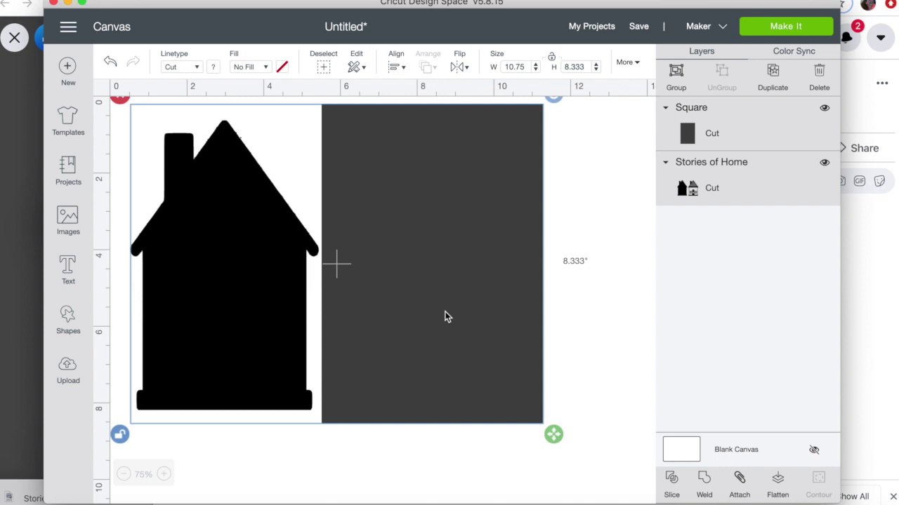
Slice the house from the rectangle and delete the leftover rectangle
left_click(673, 480)
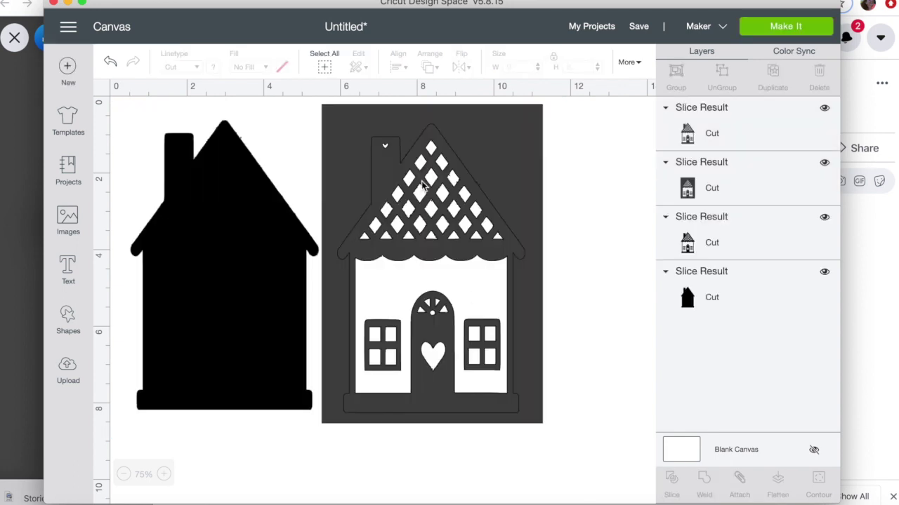
left_click(337, 133)
left_click_drag(337, 132, 599, 172)
left_click(429, 133)
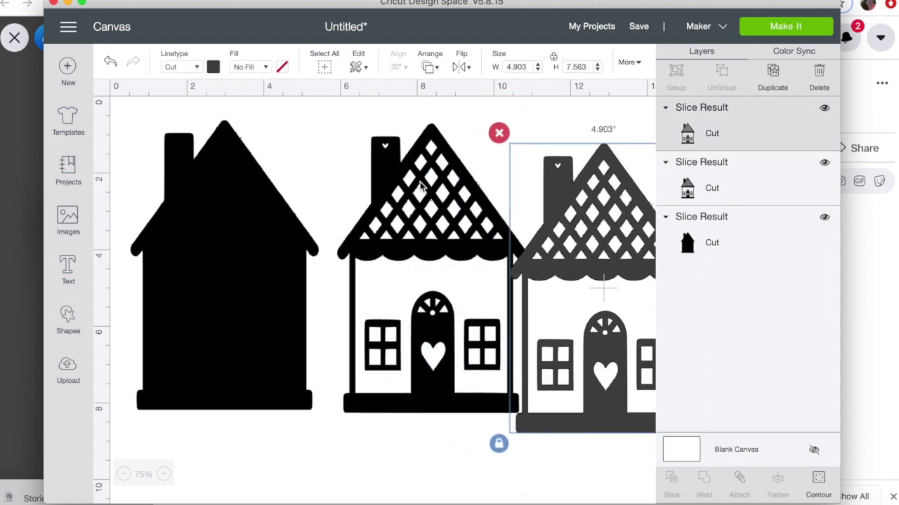
Delete the extra house piece and place the patterned house beside the black silhouette
left_click(419, 219)
left_click_drag(419, 220, 455, 298)
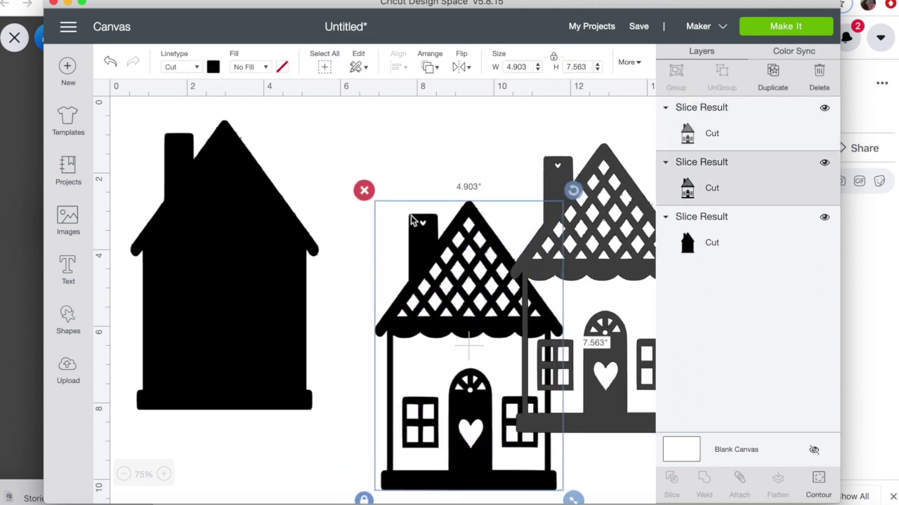
left_click(440, 260)
left_click_drag(440, 260, 413, 181)
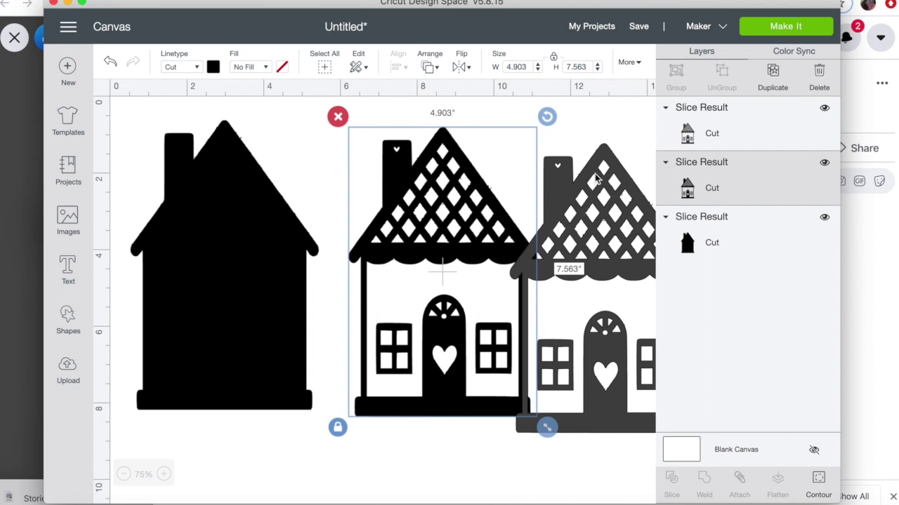
left_click_drag(596, 179, 603, 155)
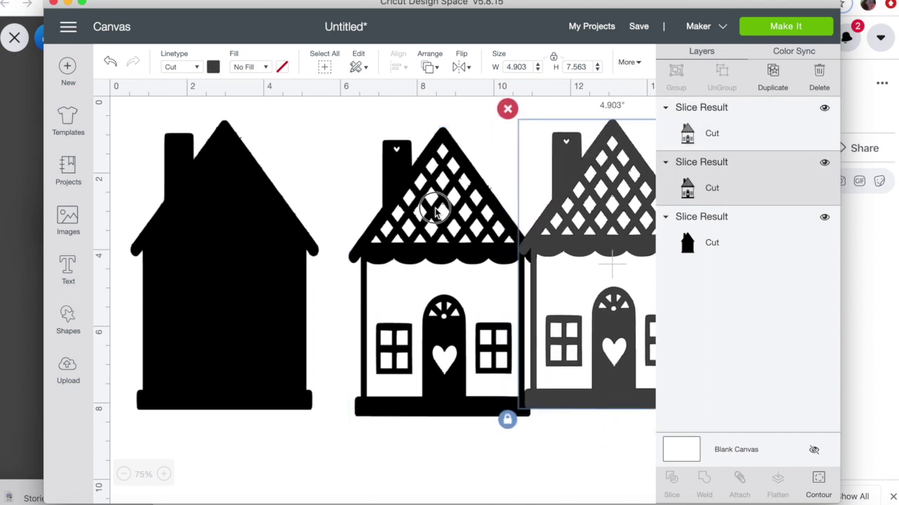
left_click_drag(435, 211, 417, 209)
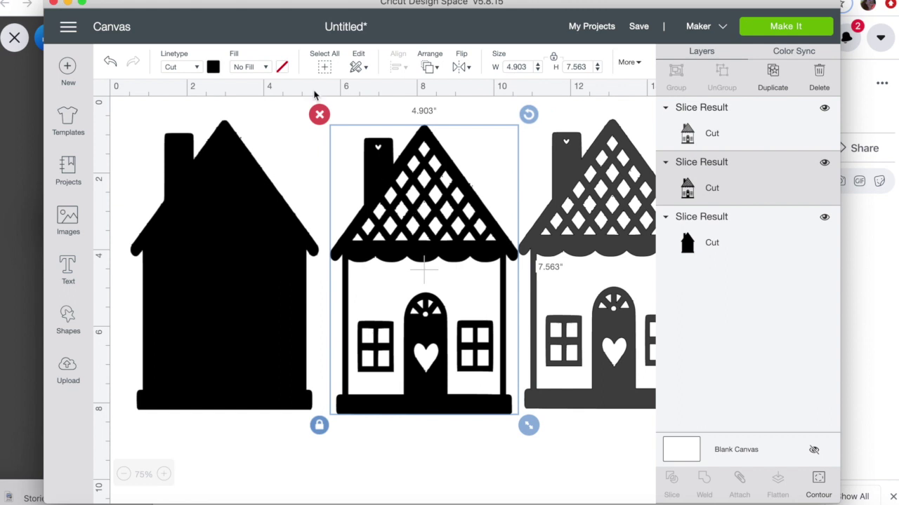
left_click(319, 114)
left_click_drag(565, 181, 177, 185)
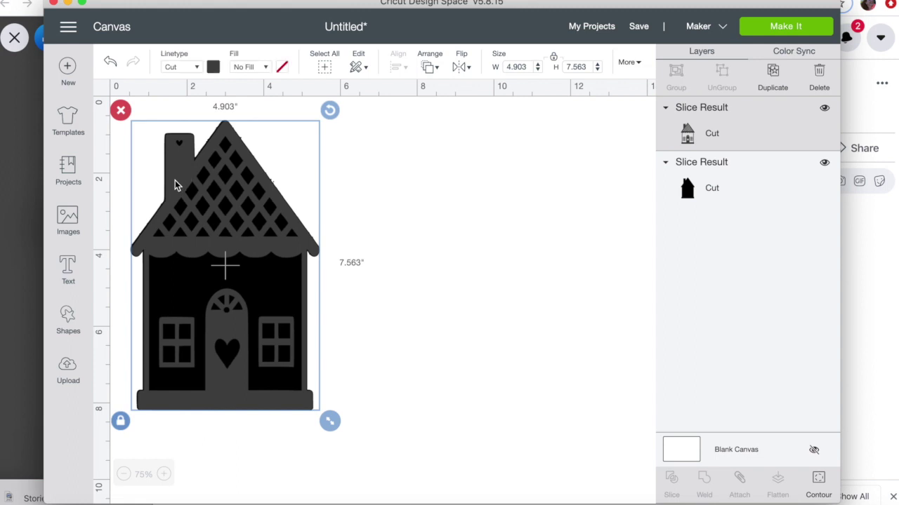
left_click_drag(176, 175, 379, 169)
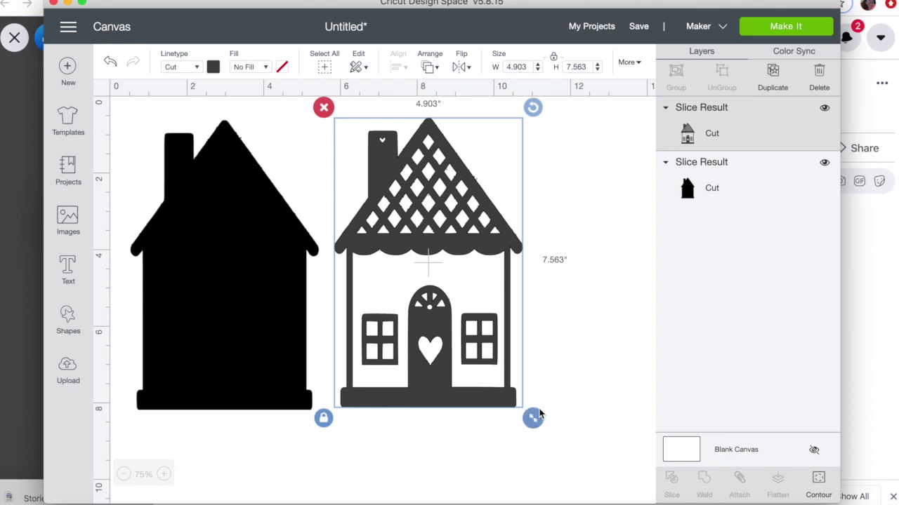
Scale the patterned house to about 4.254 × 6.563 in and unlock its proportions
left_click_drag(534, 416, 659, 485)
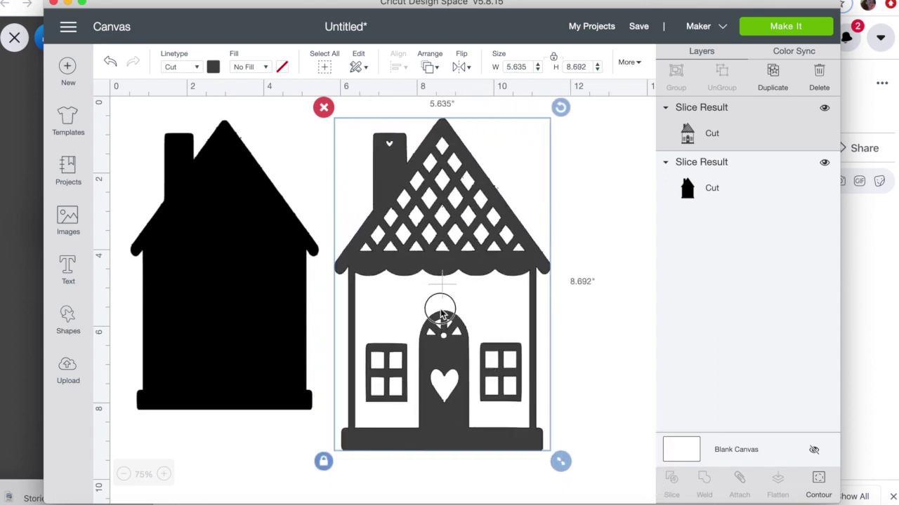
left_click_drag(561, 461, 543, 383)
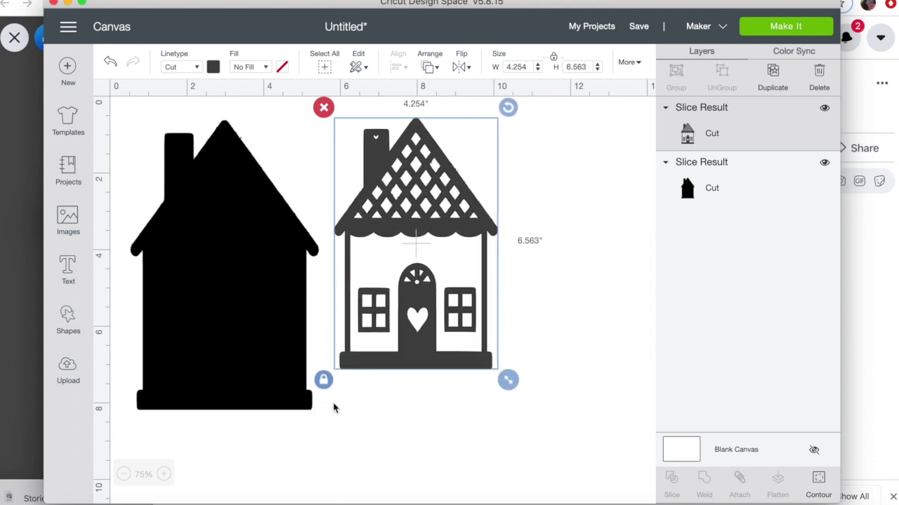
left_click(323, 381)
left_click(323, 381)
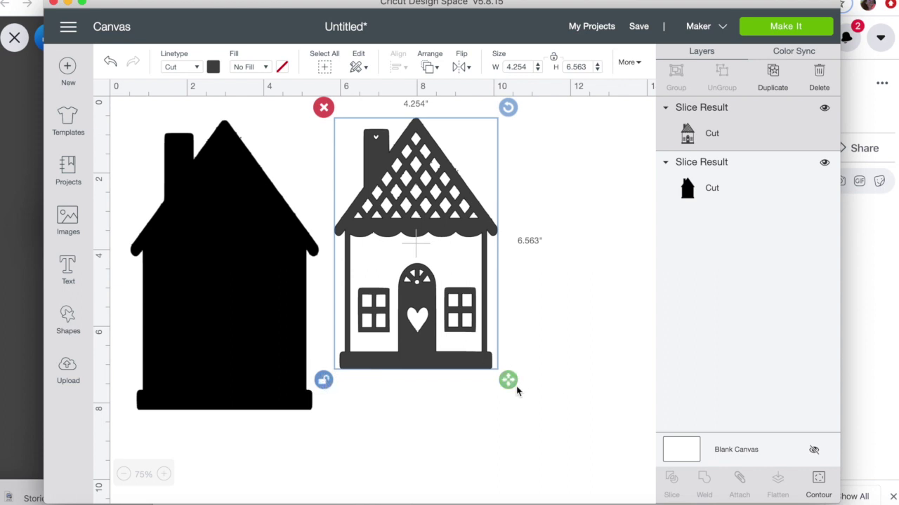
Freely resize the patterned house to 3.606 × 3.785 in
left_click_drag(507, 380, 508, 503)
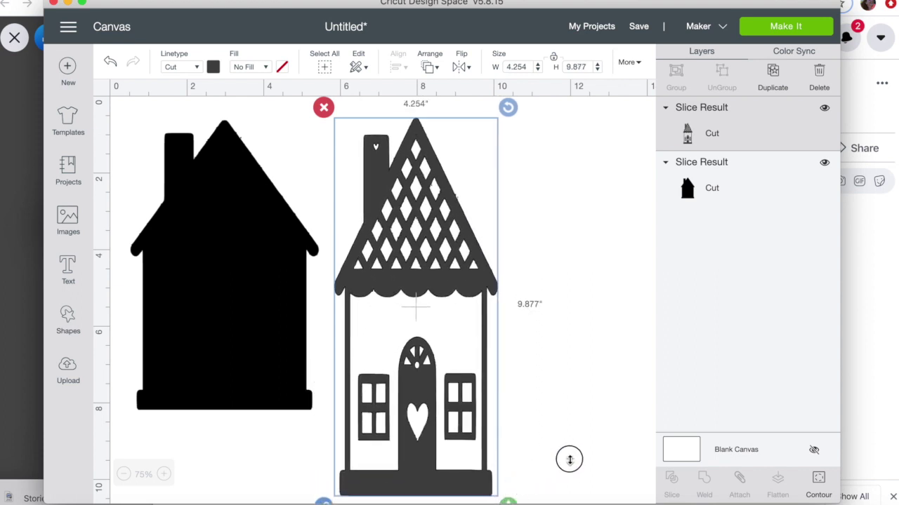
scroll(503, 423, "down", 5)
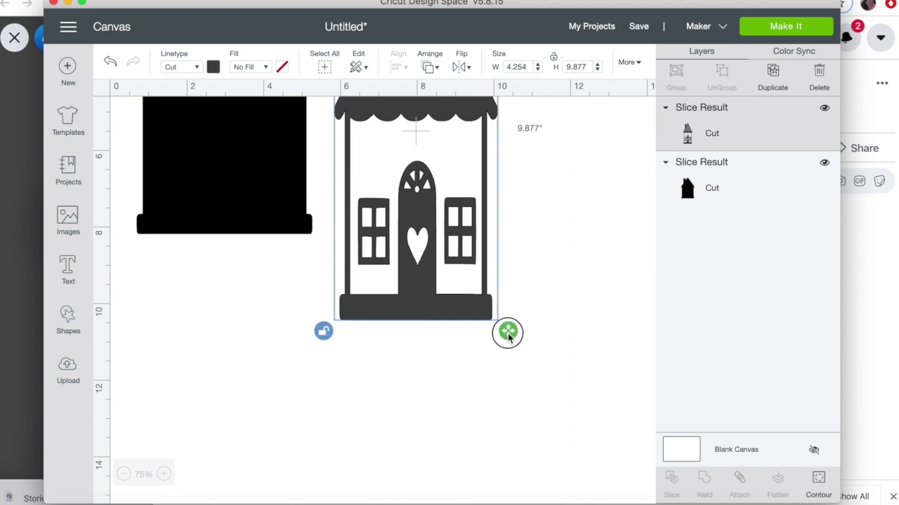
left_click_drag(507, 336, 627, 355)
scroll(550, 311, "up", 4)
scroll(549, 310, "down", 4)
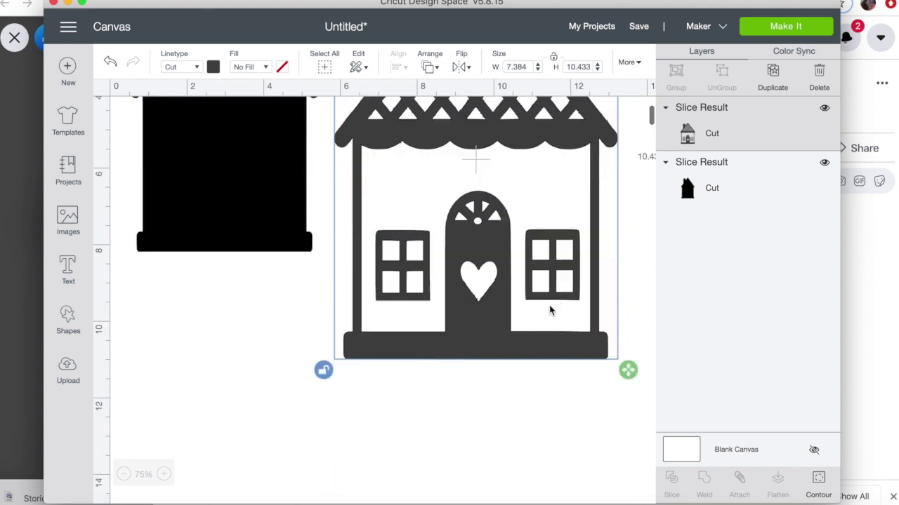
scroll(549, 311, "down", 1)
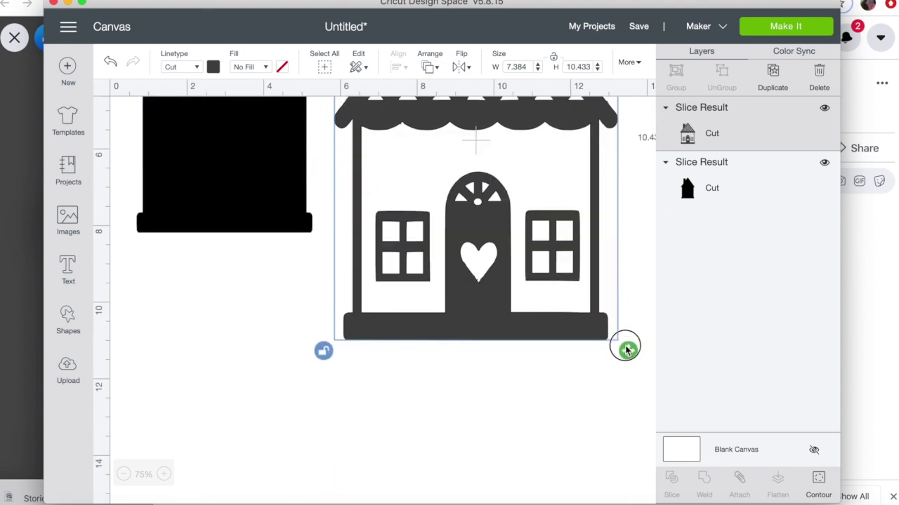
left_click_drag(627, 350, 550, 203)
scroll(549, 210, "up", 5)
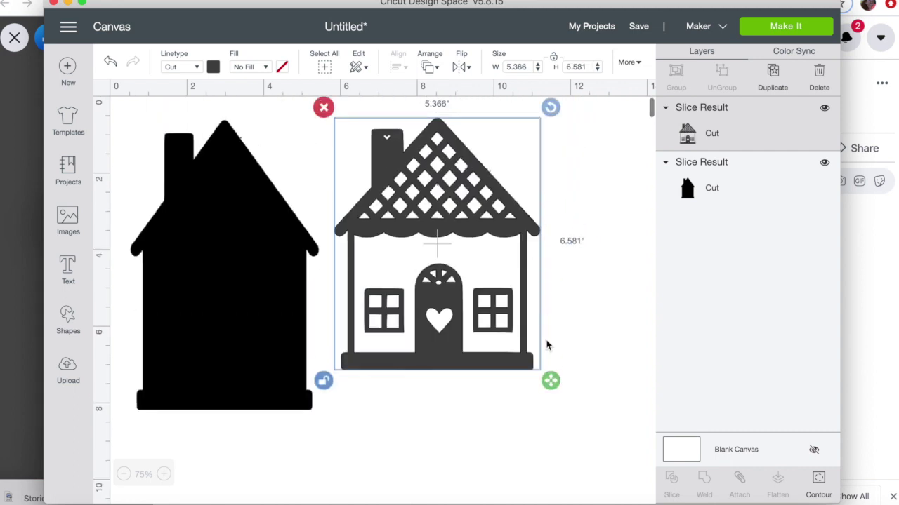
left_click_drag(551, 380, 485, 278)
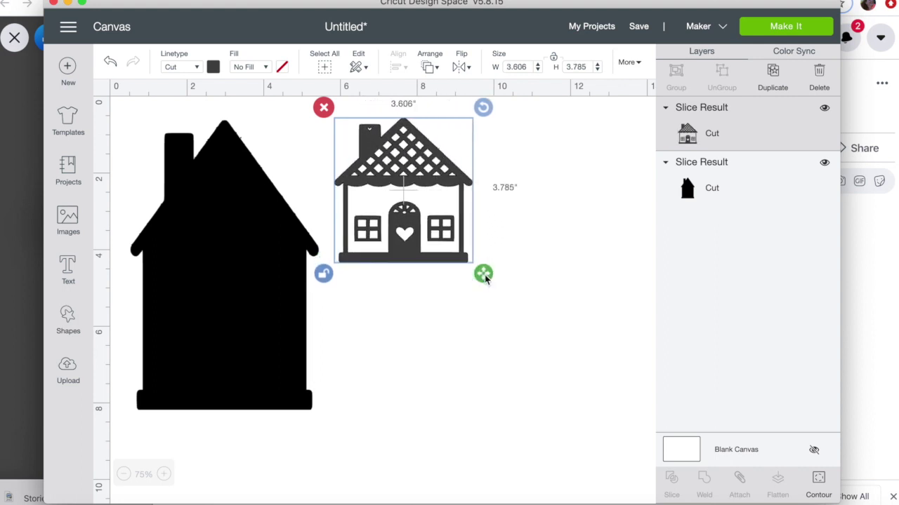